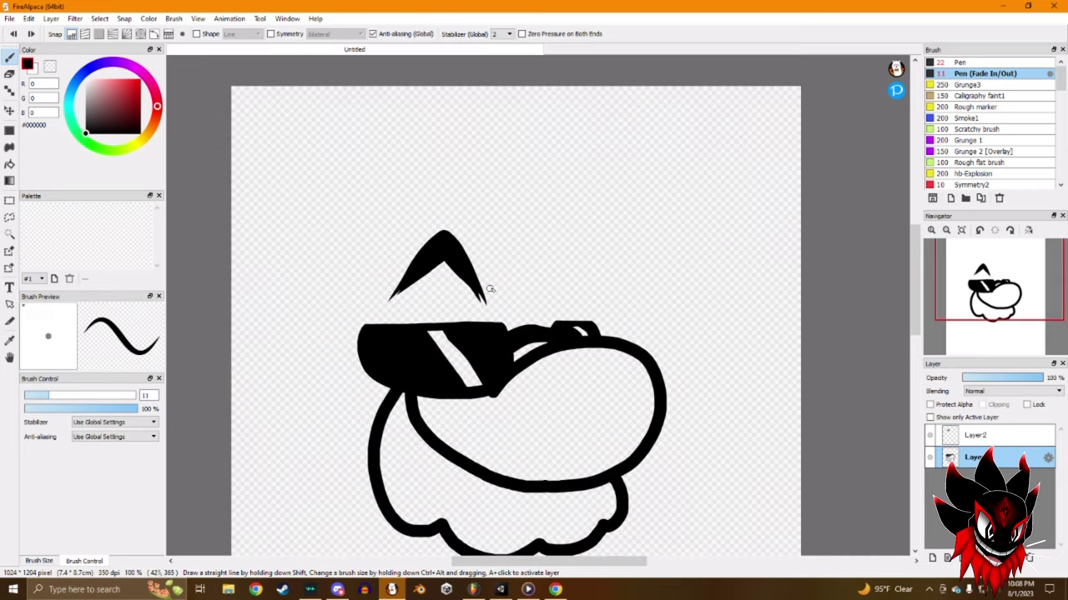
Lower the opacity of Layer3, which holds the smaller peaked eyebrow, to 44%.
scroll(408, 281, down, 2)
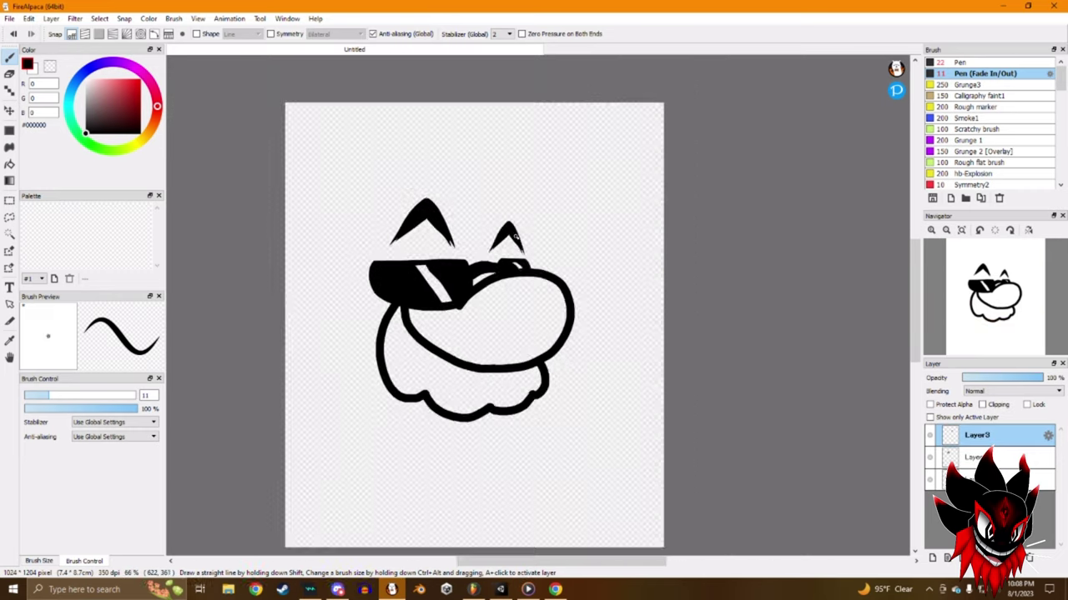
Add a new layer above the faded eyebrow and draw a rounded, arched eyebrow over it in black.
scroll(517, 238, up, 3)
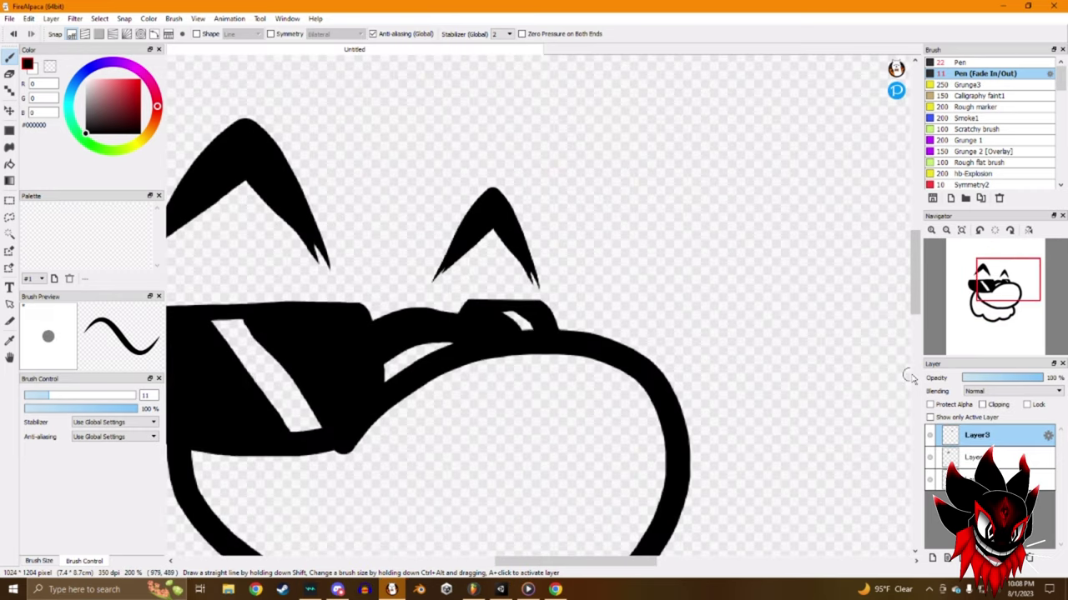
drag(1010, 383, 998, 380)
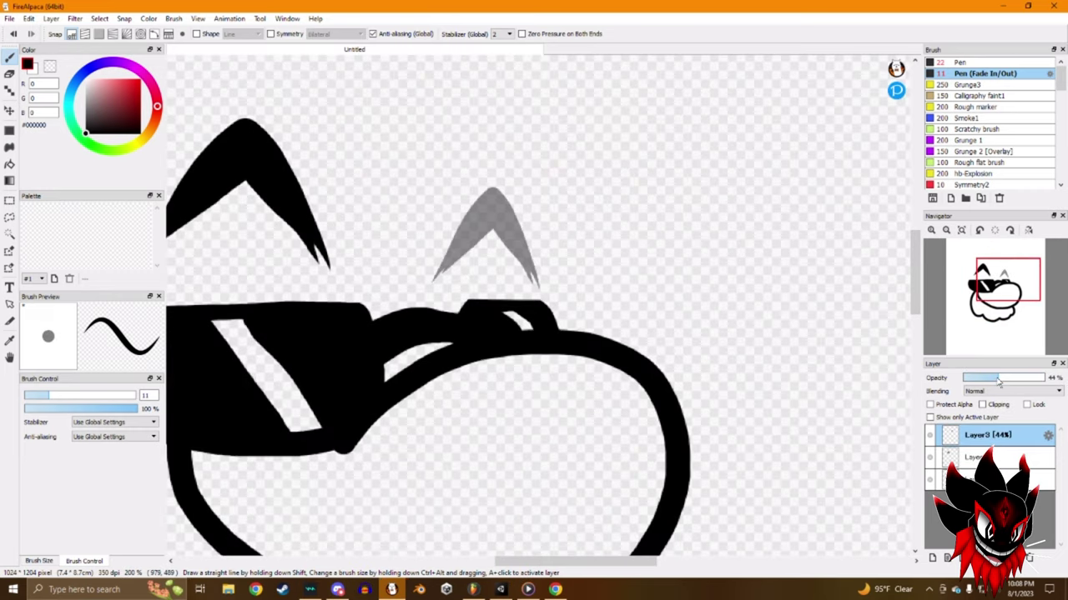
click(940, 556)
Carve a thin, peaked transparent gap into the sunglasses lens along the tip of the mustache.
scroll(458, 260, up, 2)
mouse_move(417, 265)
mouse_down()
mouse_move(631, 250)
mouse_move(555, 200)
mouse_move(423, 237)
mouse_up()
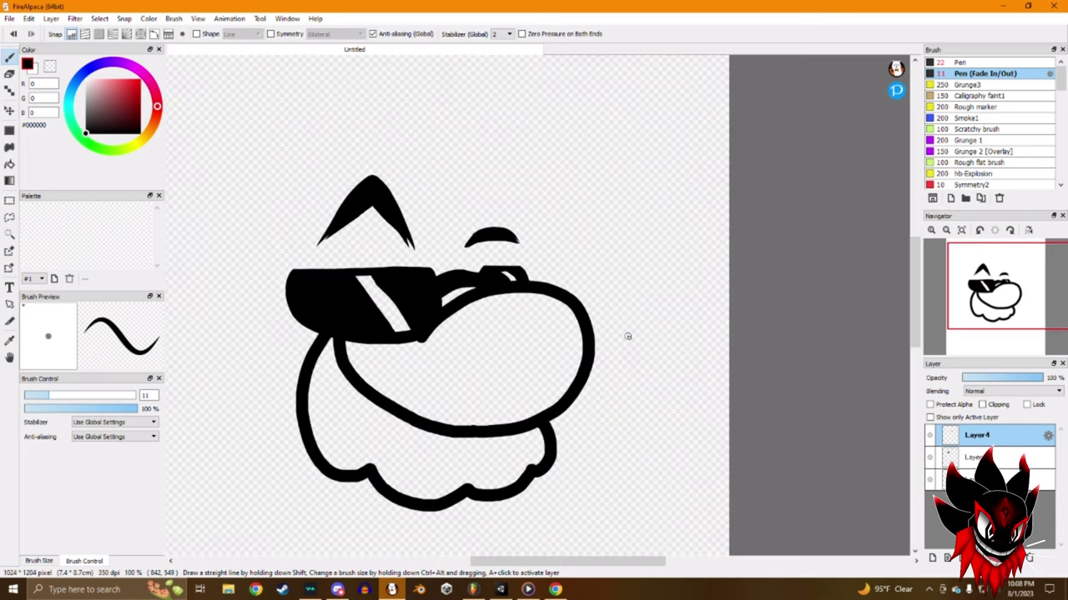
scroll(626, 335, up, 1)
scroll(532, 297, down, 1)
scroll(464, 233, up, 4)
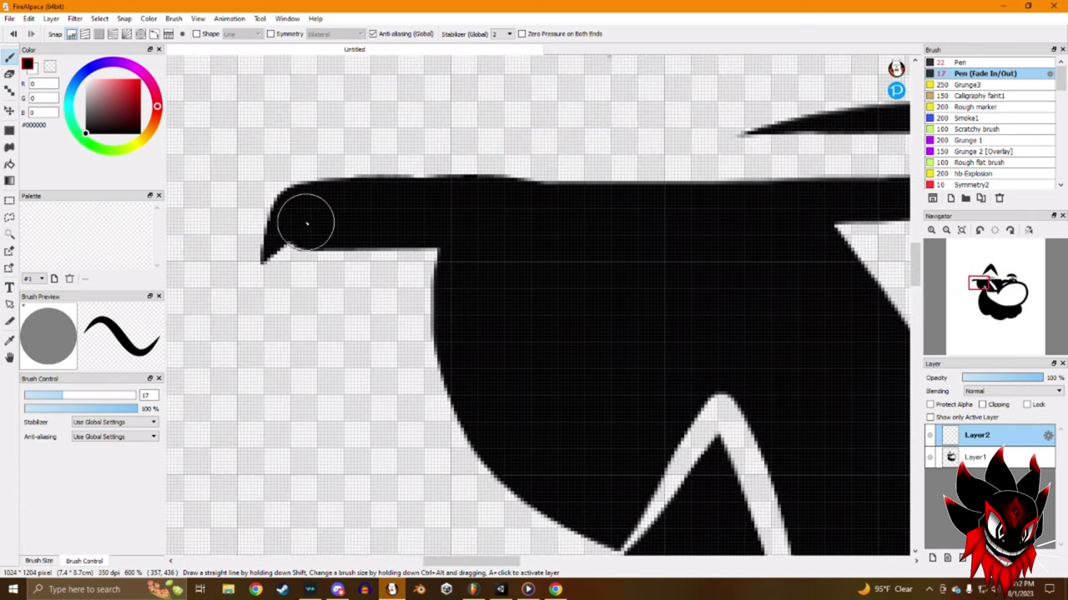
drag(307, 222, 300, 224)
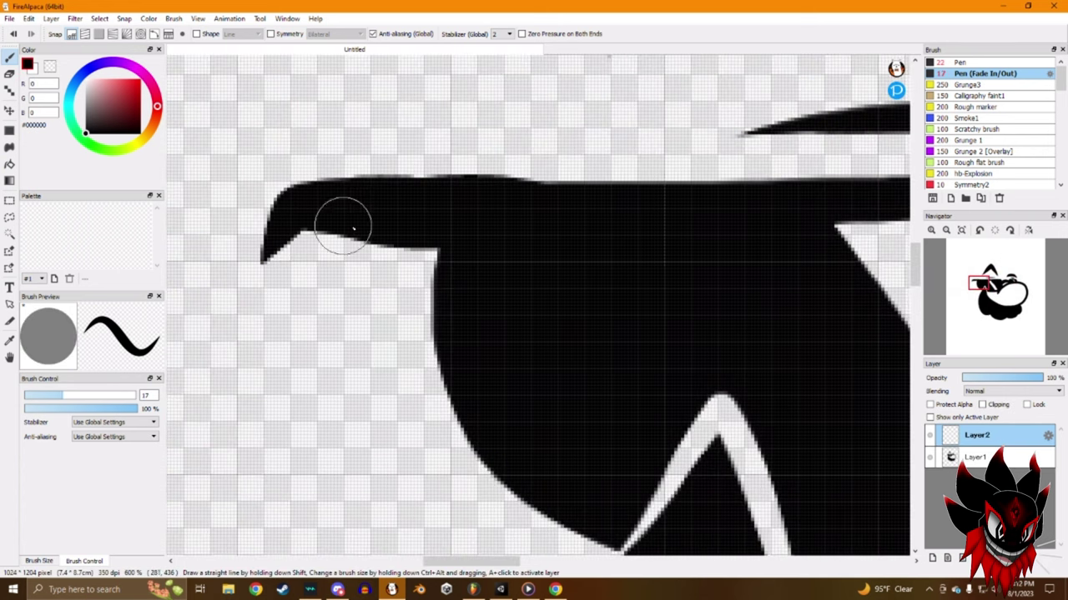
Add a new layer and sketch the ear's outer outline, curving from the sunglasses' arm up, around and down.
scroll(351, 226, down, 8)
scroll(475, 275, up, 4)
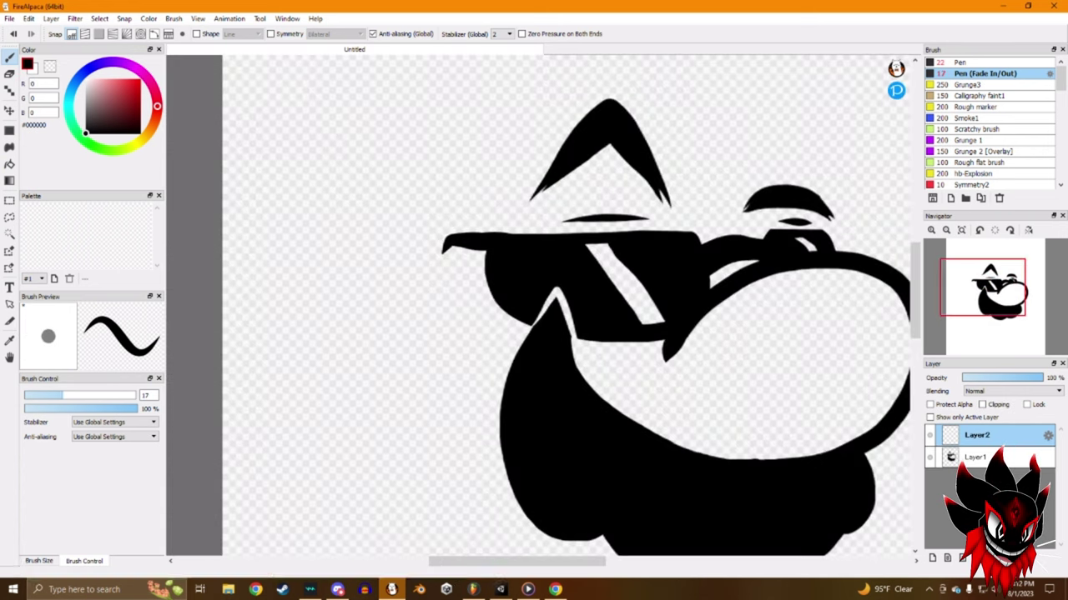
click(933, 558)
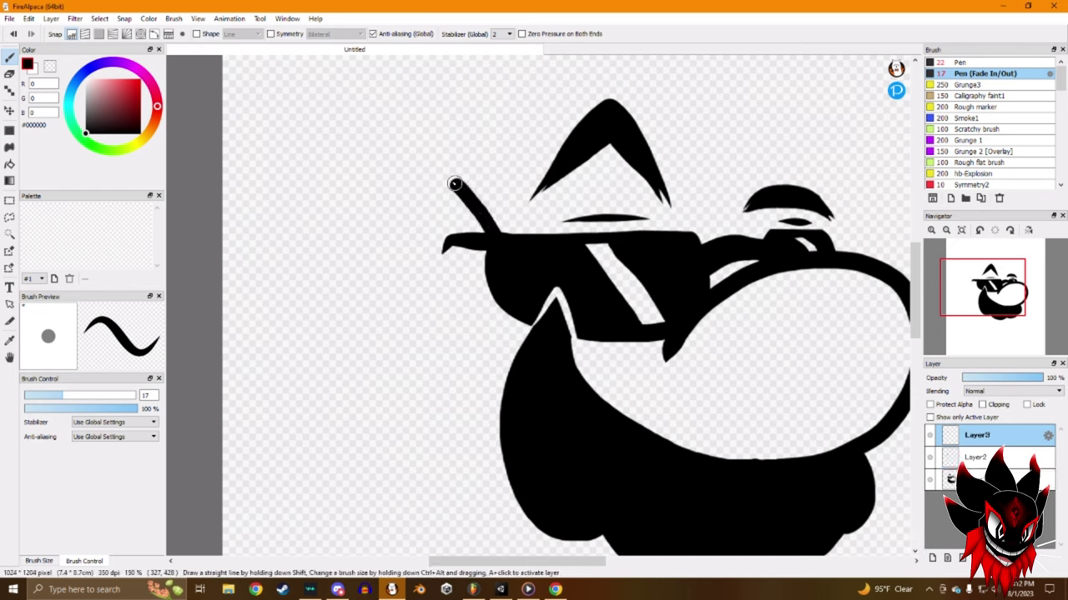
mouse_move(454, 184)
mouse_down()
mouse_move(359, 187)
mouse_move(303, 271)
mouse_move(327, 361)
mouse_move(375, 405)
mouse_up()
key(ctrl+z)
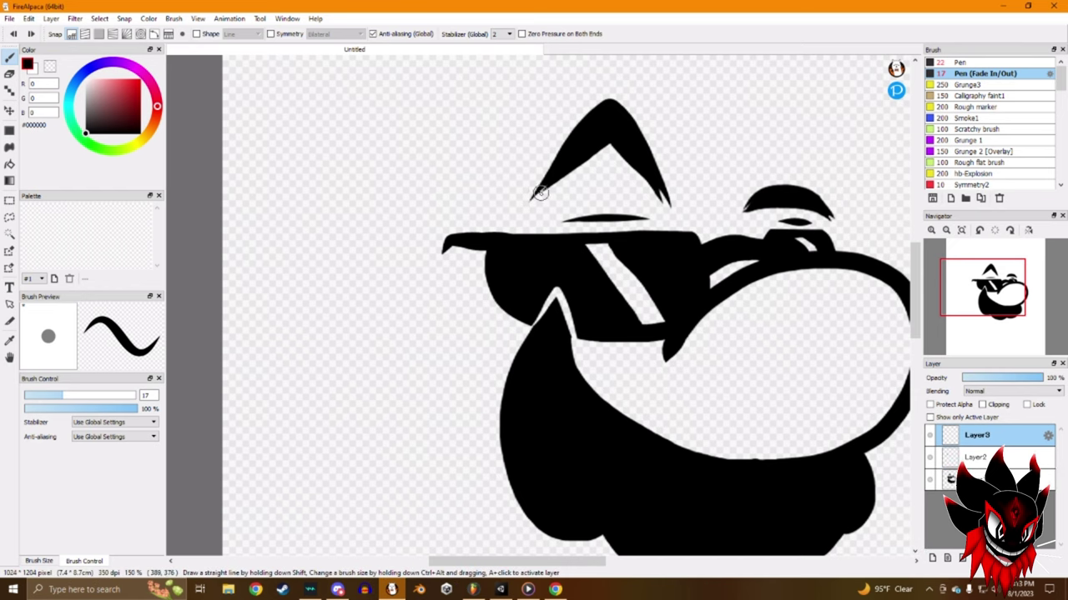
mouse_move(424, 176)
mouse_down()
mouse_move(353, 246)
mouse_move(360, 345)
mouse_up()
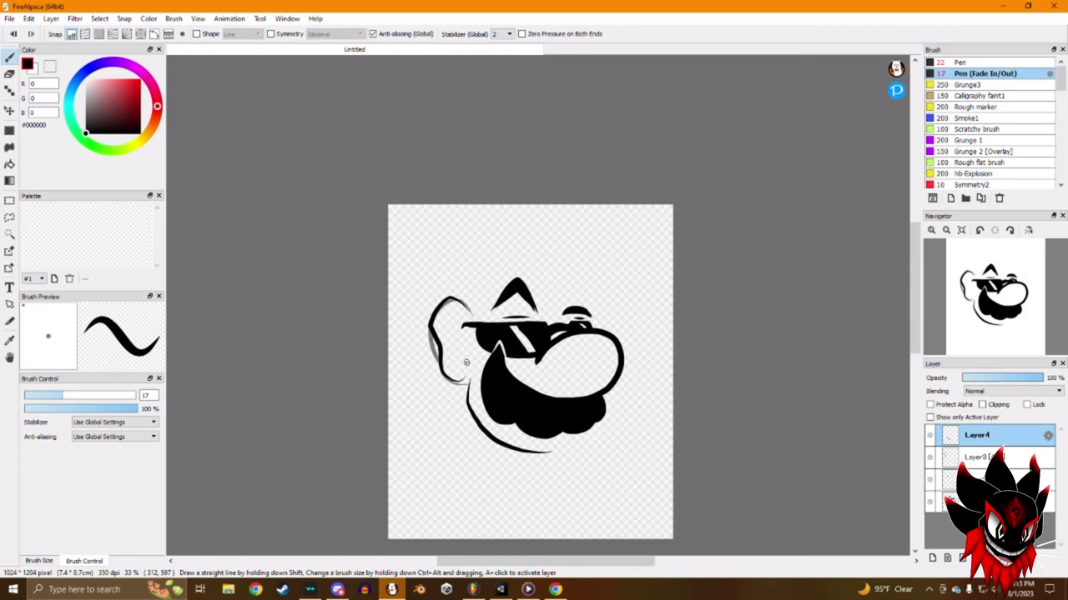
Check the ear and jaw lines against the face by hiding and reshowing their layer.
scroll(463, 340, up, 4)
scroll(431, 224, down, 2)
scroll(435, 234, up, 1)
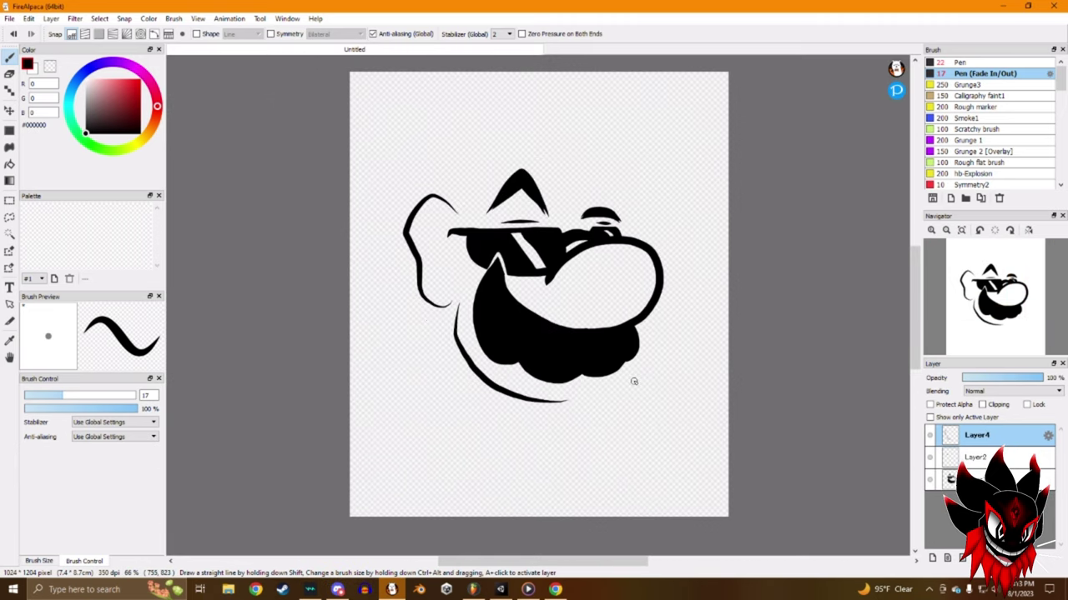
scroll(634, 362, up, 1)
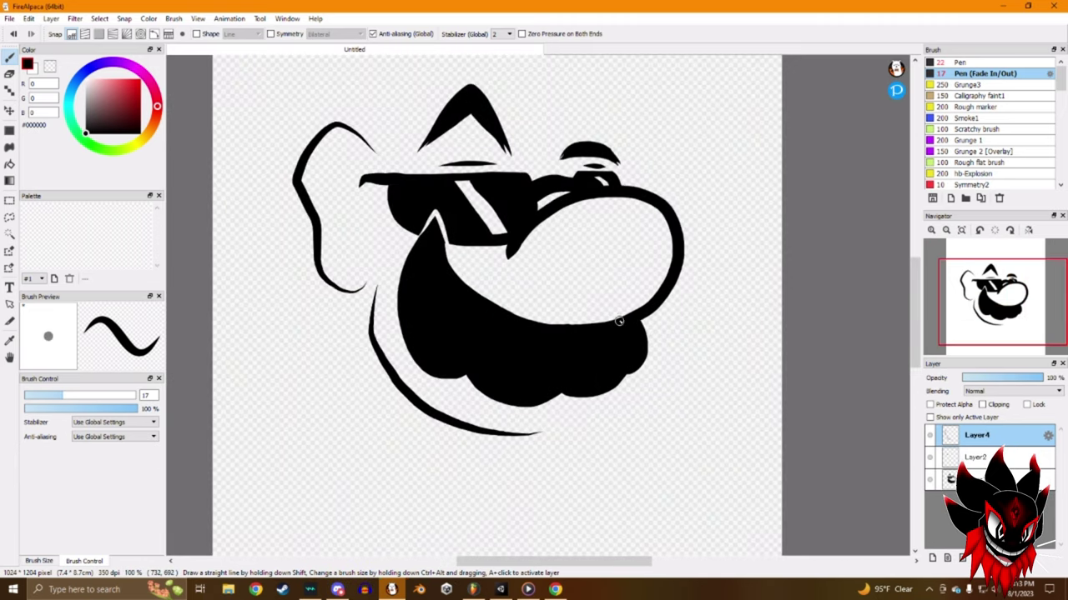
click(929, 435)
click(929, 436)
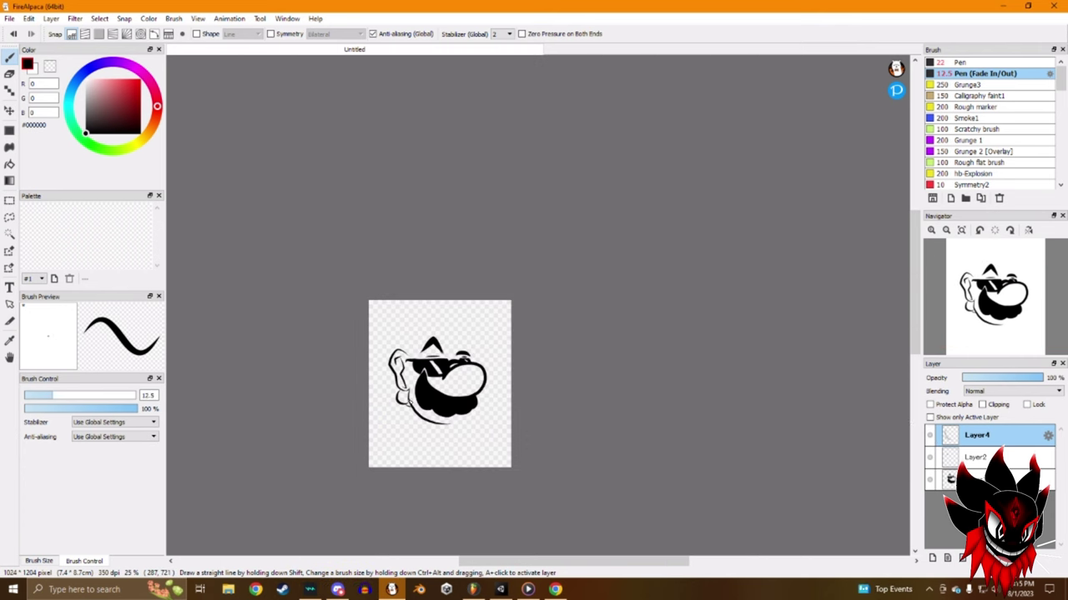
scroll(412, 394, up, 1)
scroll(410, 380, up, 1)
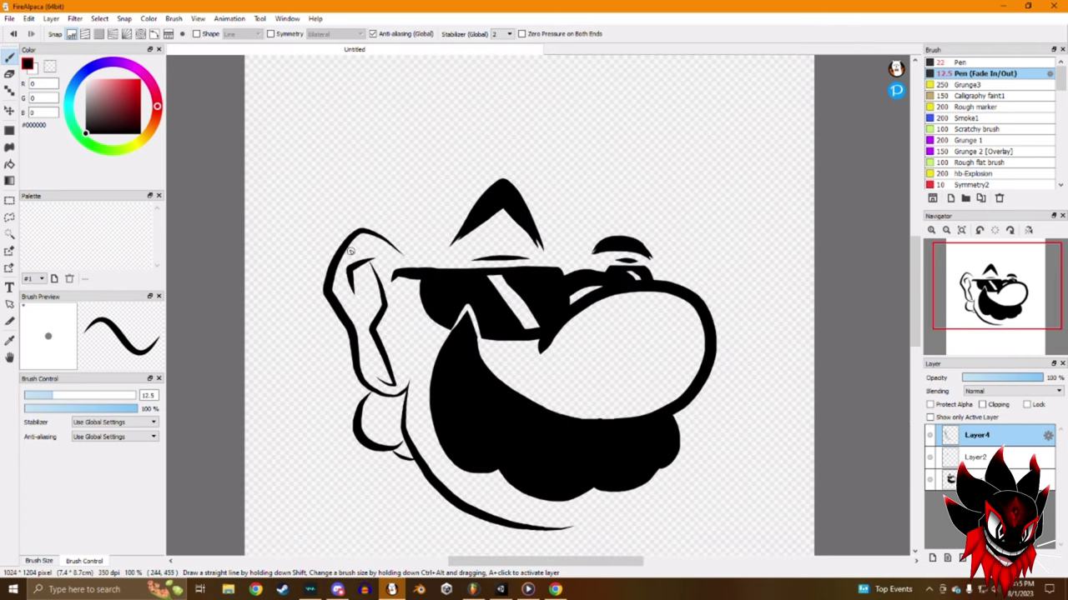
Select the inner ear lines with a polygon selection and move them upward inside the ear with Transform.
scroll(362, 294, up, 1)
key(l)
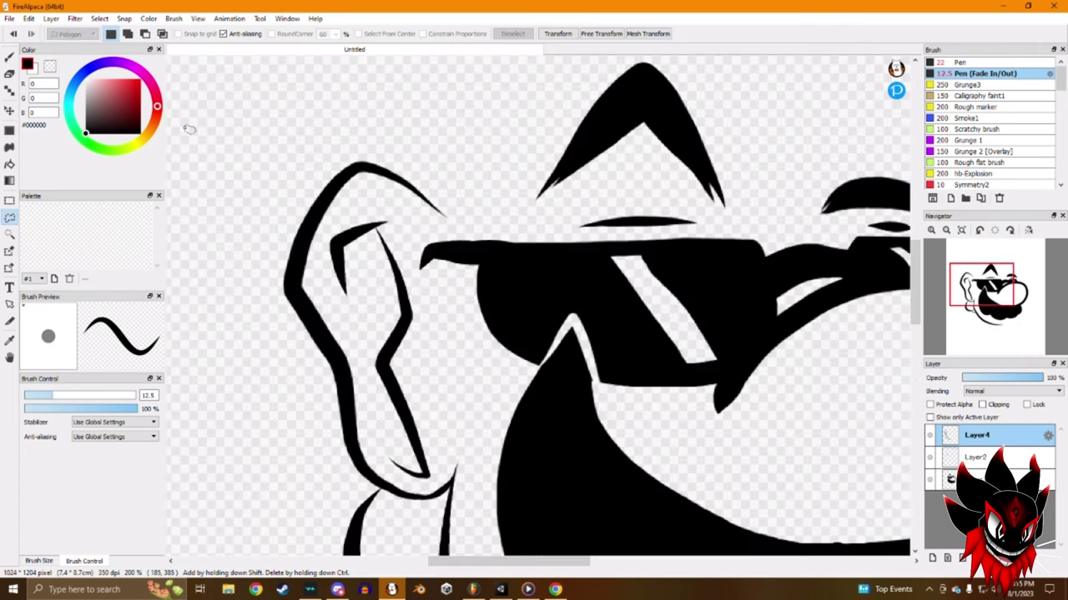
click(10, 200)
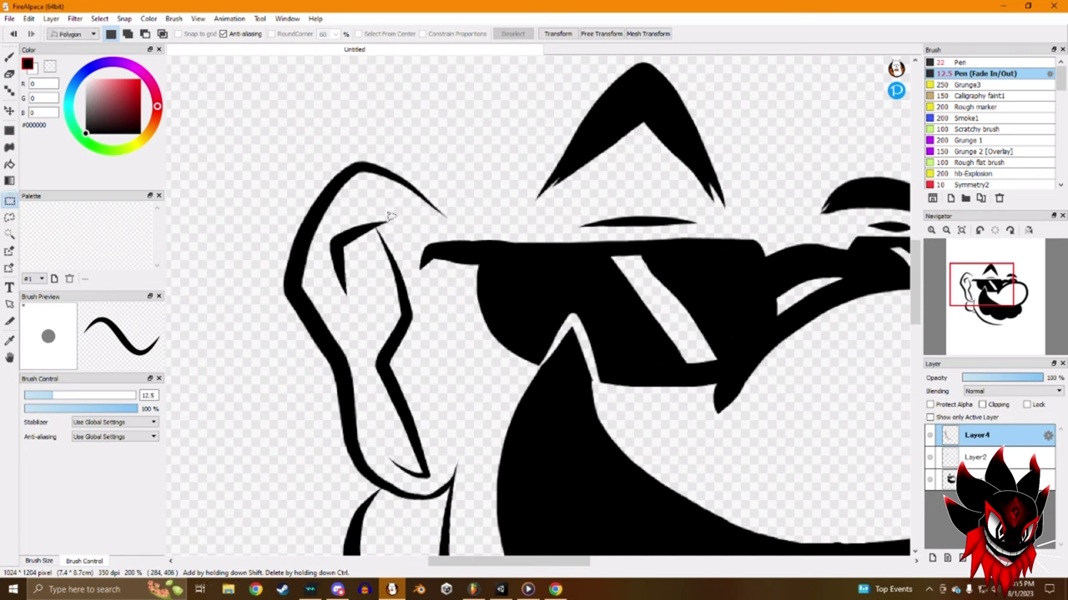
drag(393, 293, 393, 278)
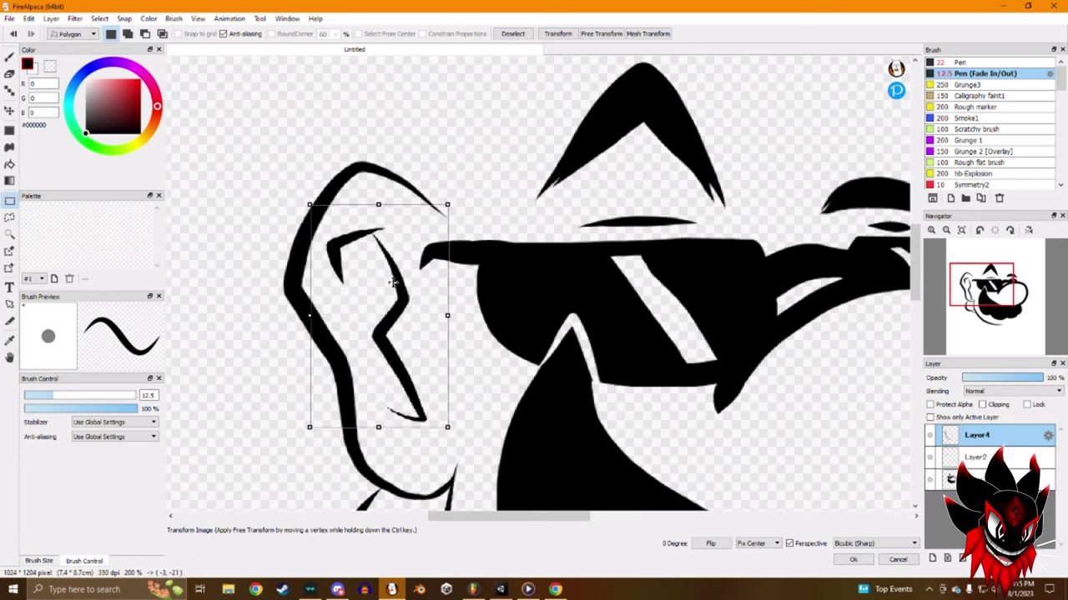
drag(504, 289, 506, 292)
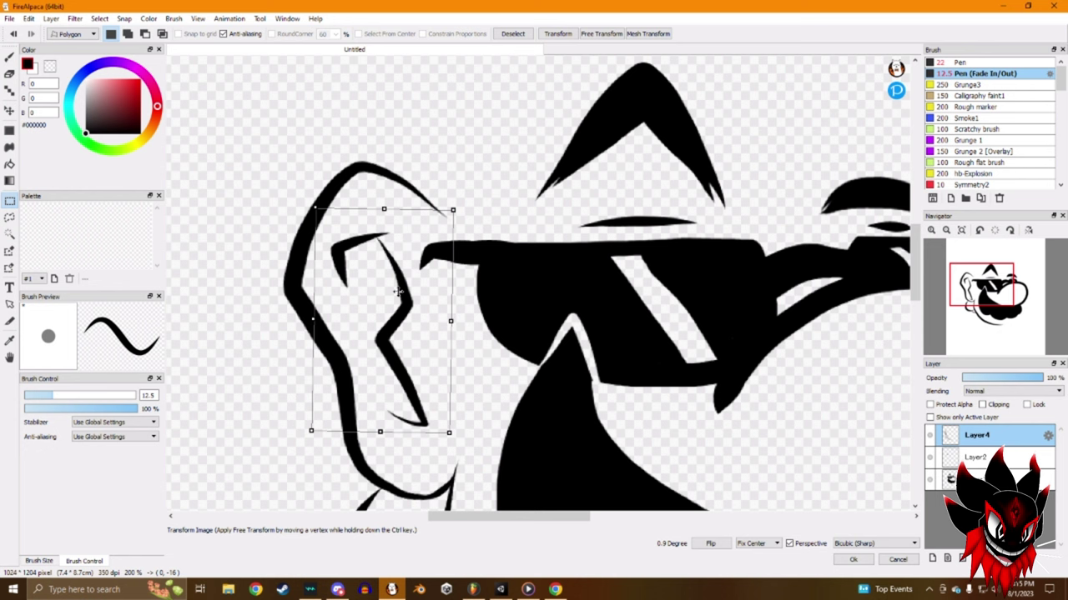
drag(397, 293, 395, 278)
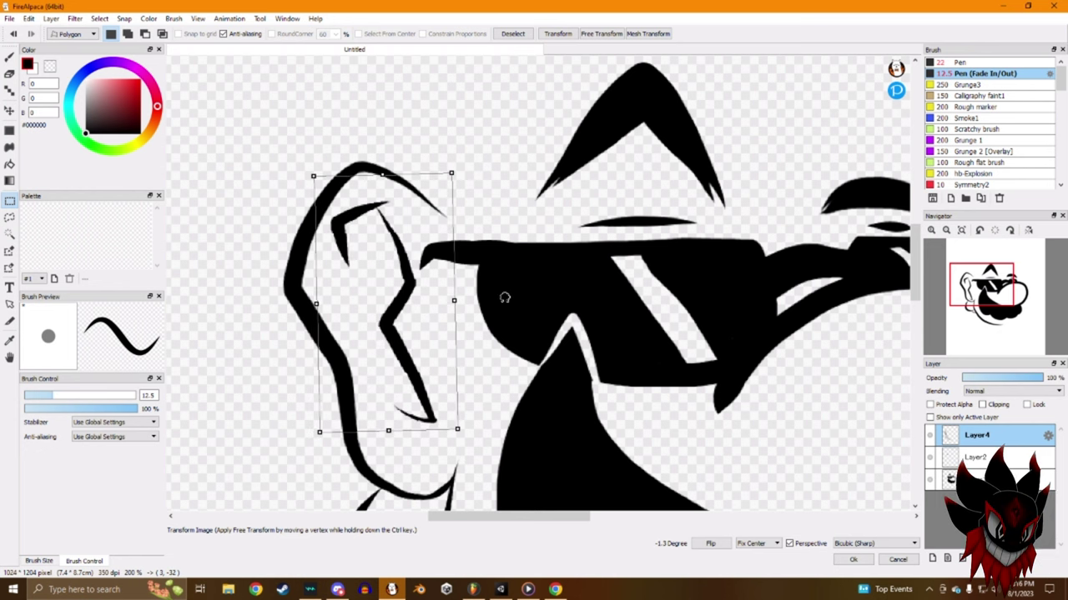
Adjust the height and position of the inner ear lines and tilt them to about -1.3 degrees.
drag(505, 297, 505, 292)
drag(434, 324, 429, 328)
drag(551, 394, 548, 399)
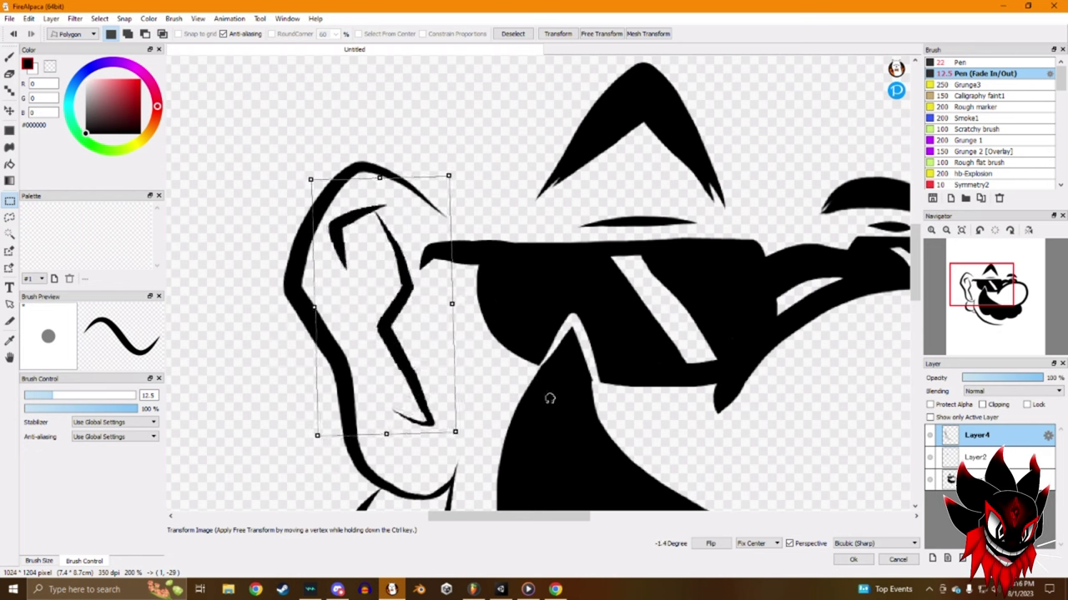
drag(381, 210, 381, 184)
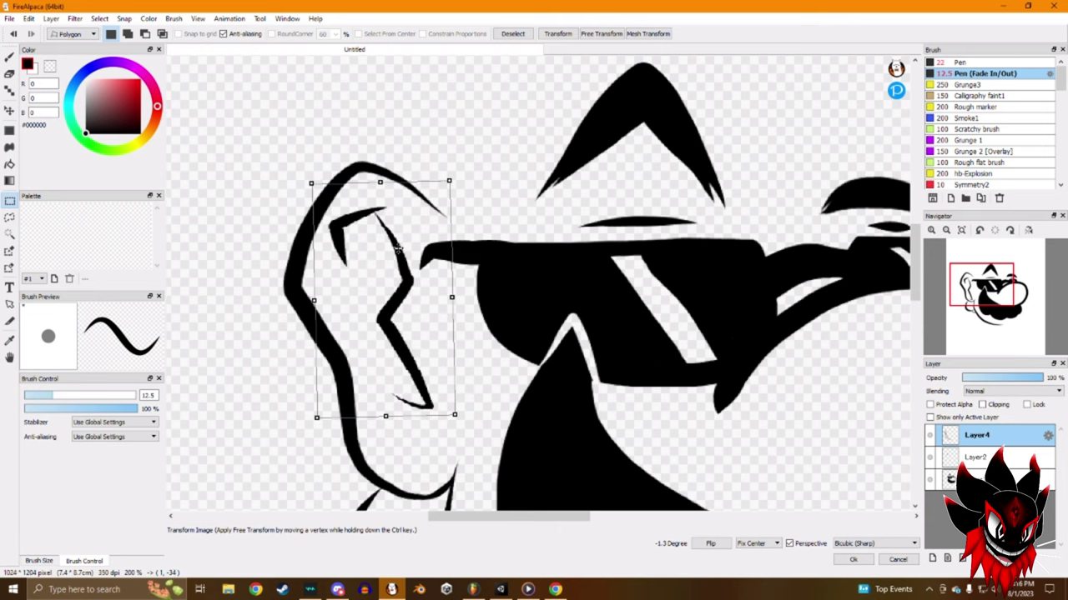
scroll(390, 283, down, 4)
scroll(391, 284, up, 4)
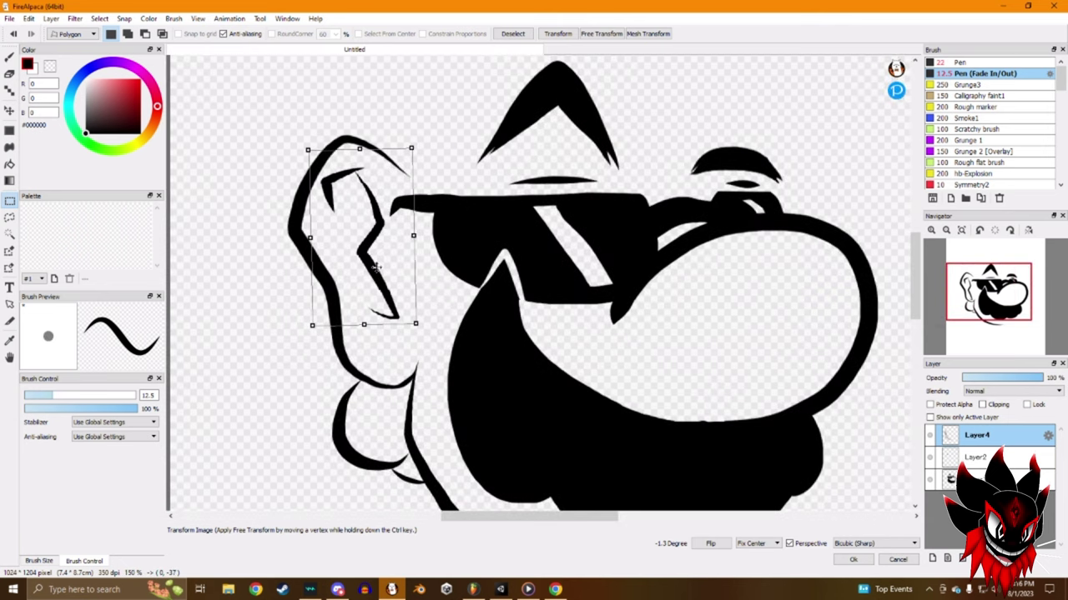
scroll(345, 223, up, 1)
scroll(381, 223, down, 2)
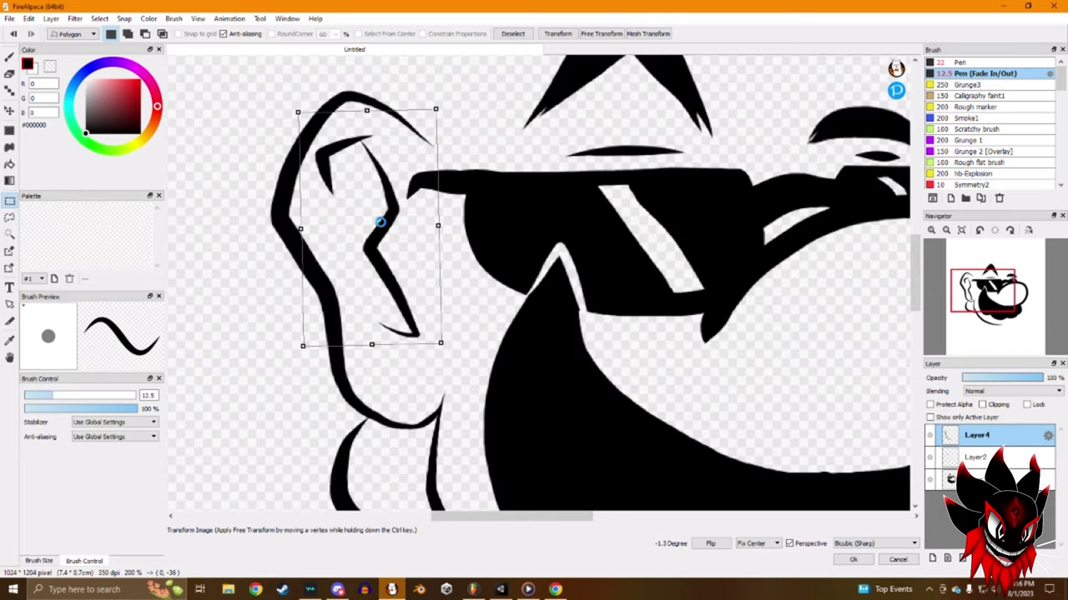
scroll(356, 208, up, 2)
scroll(401, 228, down, 1)
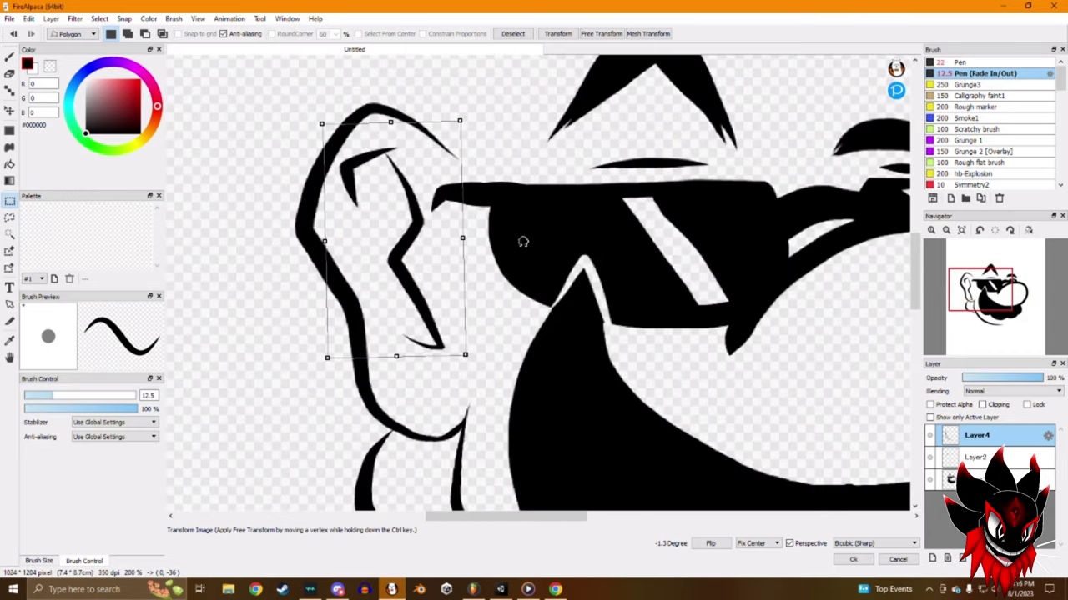
Rotate the inner ear lines to 1.3 degrees and apply the transform.
drag(523, 242, 525, 247)
scroll(524, 248, down, 3)
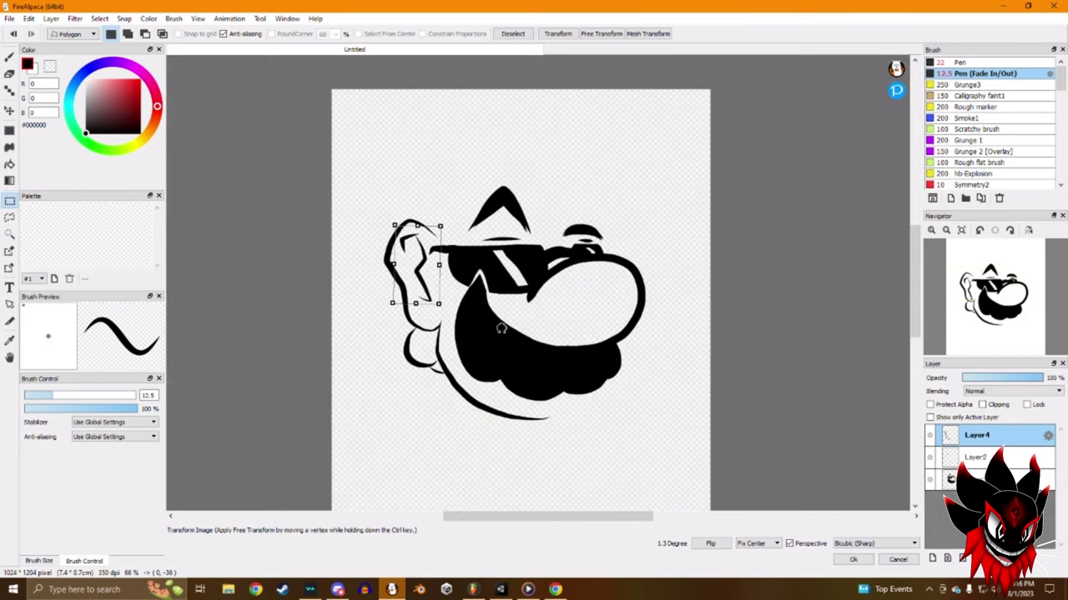
click(852, 560)
scroll(637, 446, down, 3)
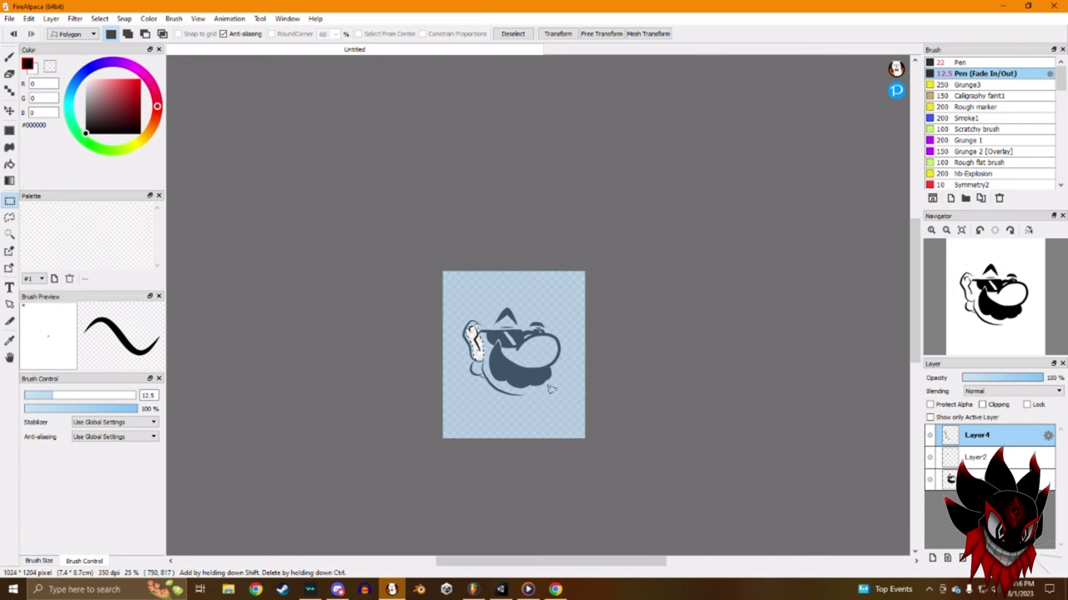
scroll(548, 381, up, 2)
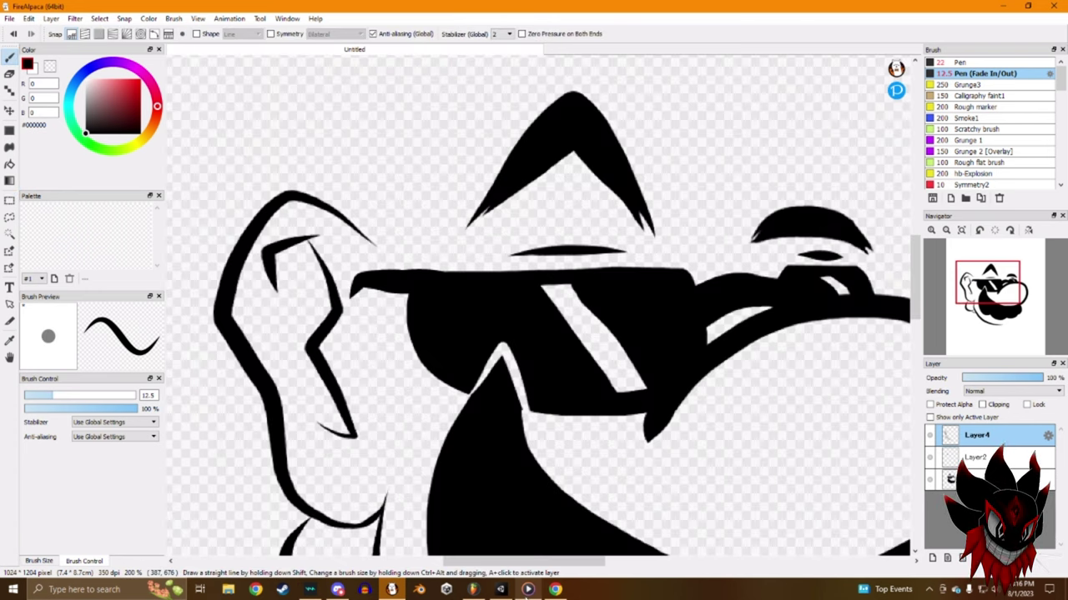
click(527, 590)
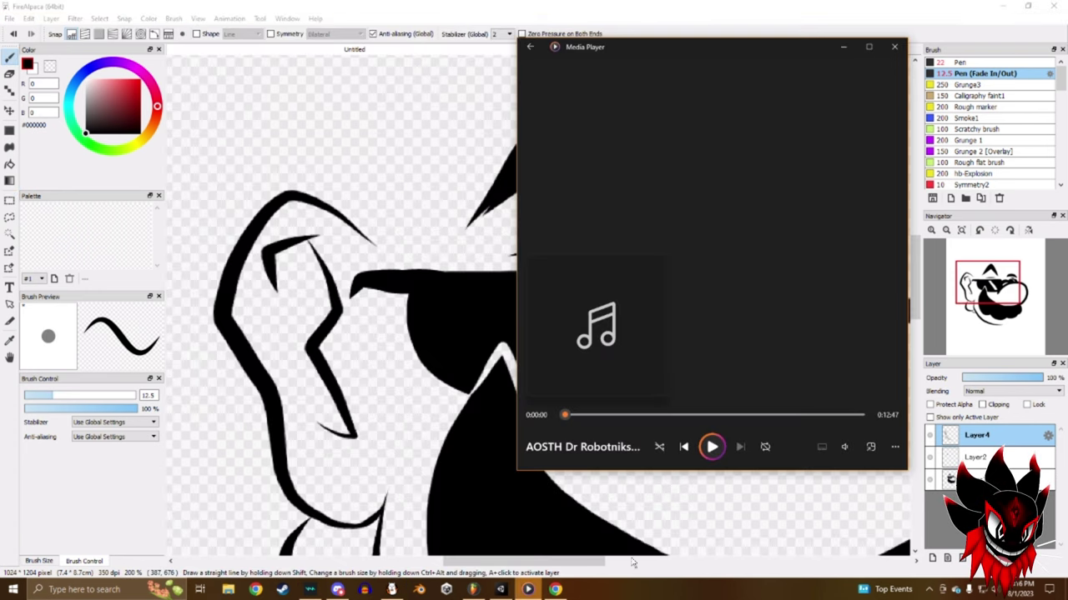
click(842, 47)
Add a new layer above the ear lines and set the Pen (Fade In/Out) brush size to 15.
click(933, 558)
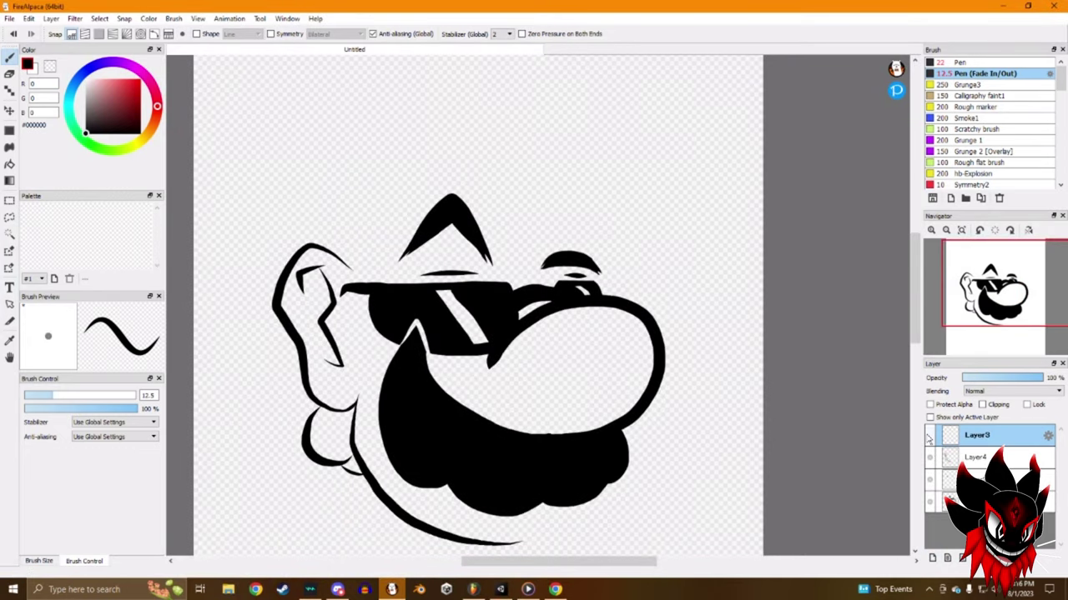
scroll(465, 371, down, 3)
scroll(482, 318, up, 3)
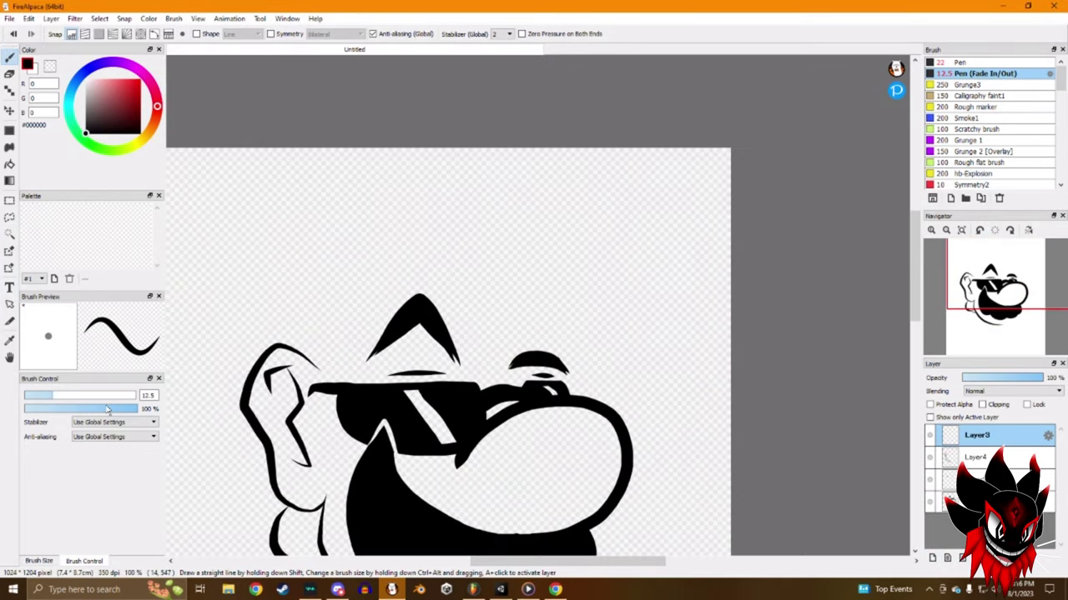
click(58, 395)
Draw the back outline of the head from the curl at the top, sweeping behind the ear to the lobe.
scroll(610, 312, down, 3)
scroll(585, 312, up, 3)
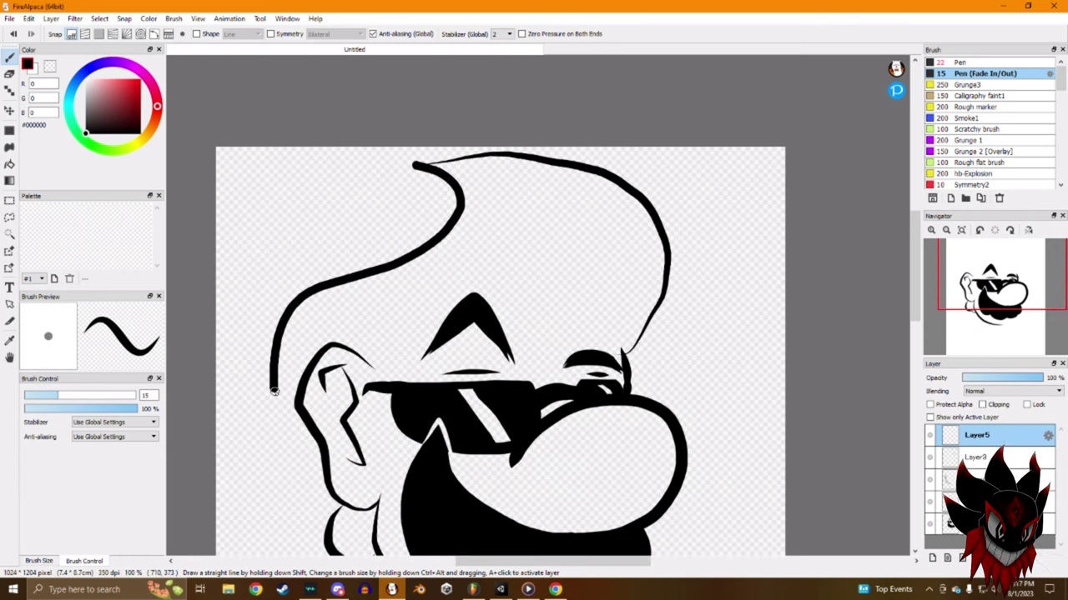
drag(272, 389, 306, 468)
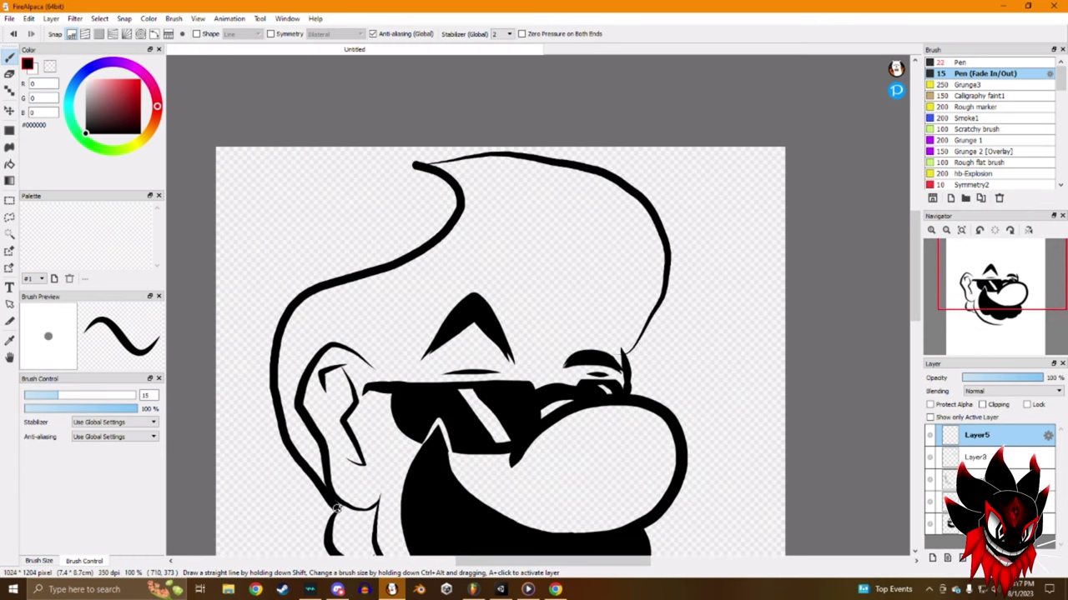
Examine the new head outline against the whole face and up close around the ear.
scroll(492, 371, down, 4)
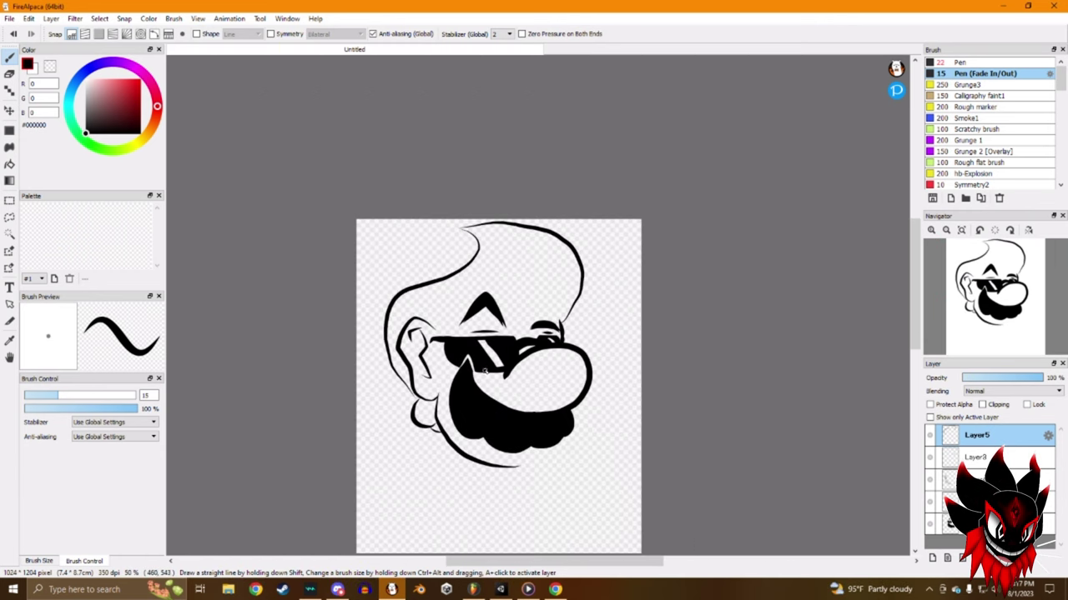
scroll(539, 292, up, 1)
scroll(613, 365, down, 2)
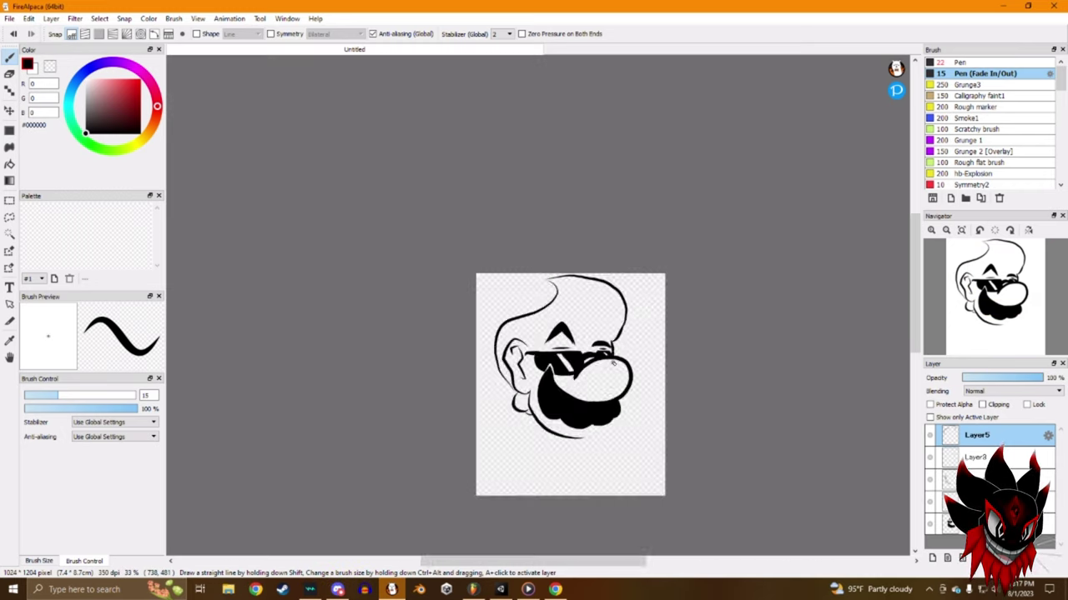
scroll(453, 448, up, 4)
scroll(452, 386, down, 3)
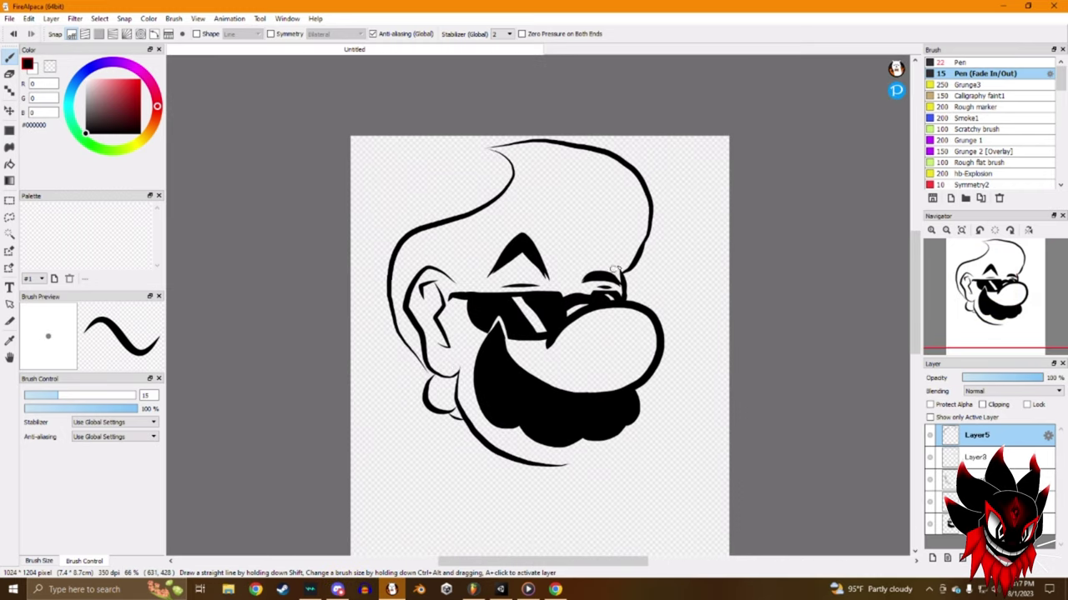
scroll(614, 268, up, 5)
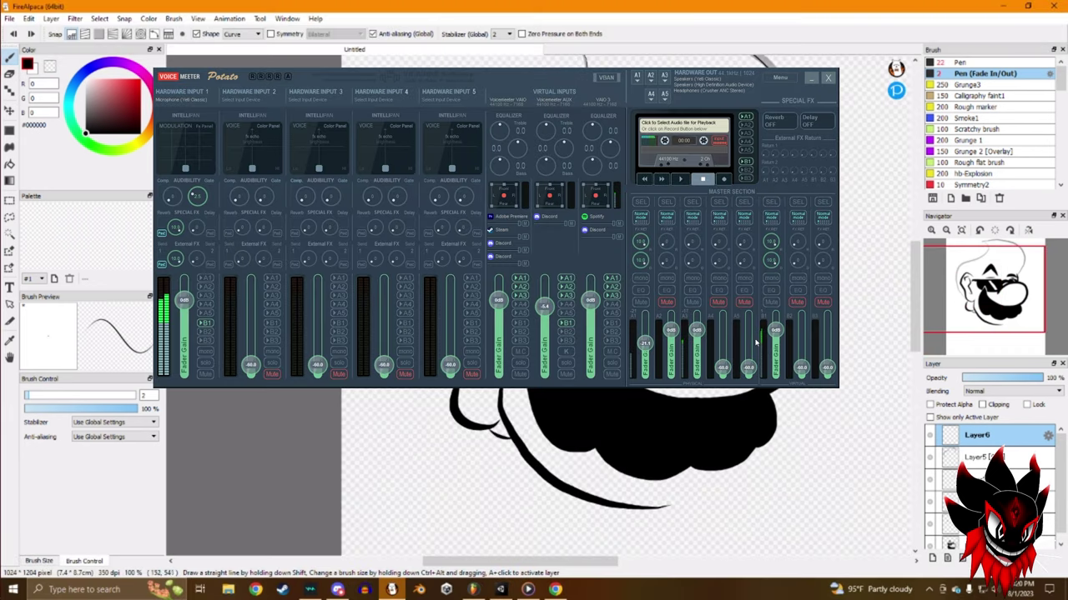
scroll(518, 294, up, 3)
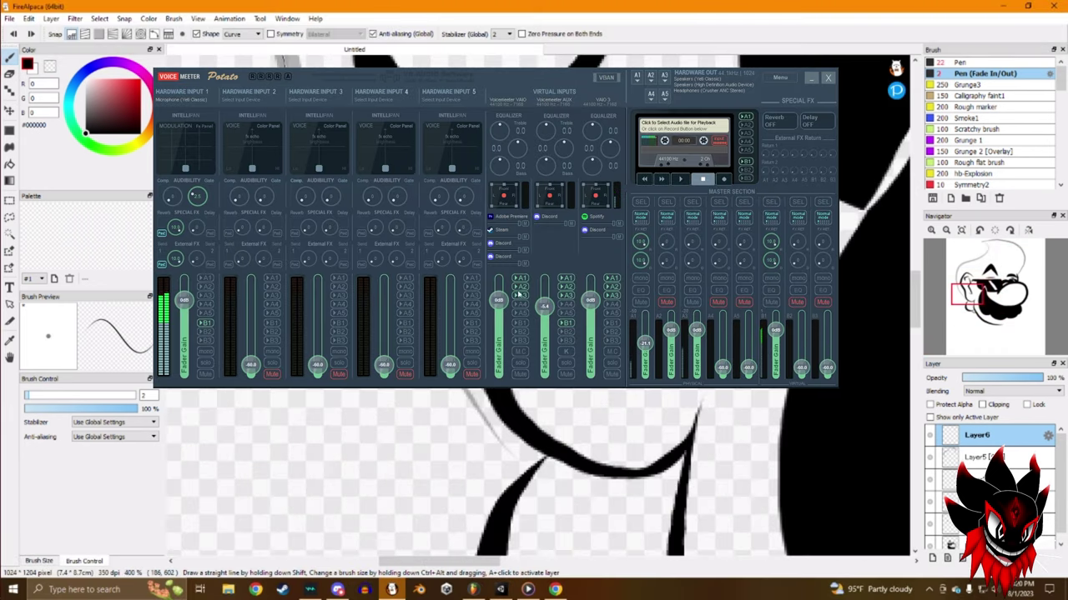
scroll(519, 293, up, 2)
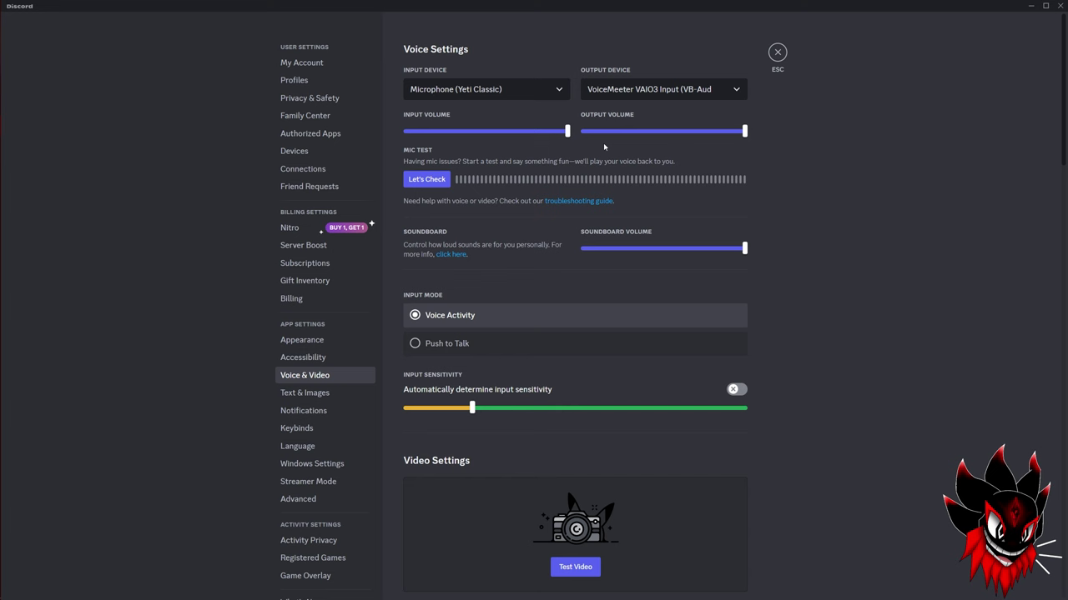
click(522, 91)
click(644, 96)
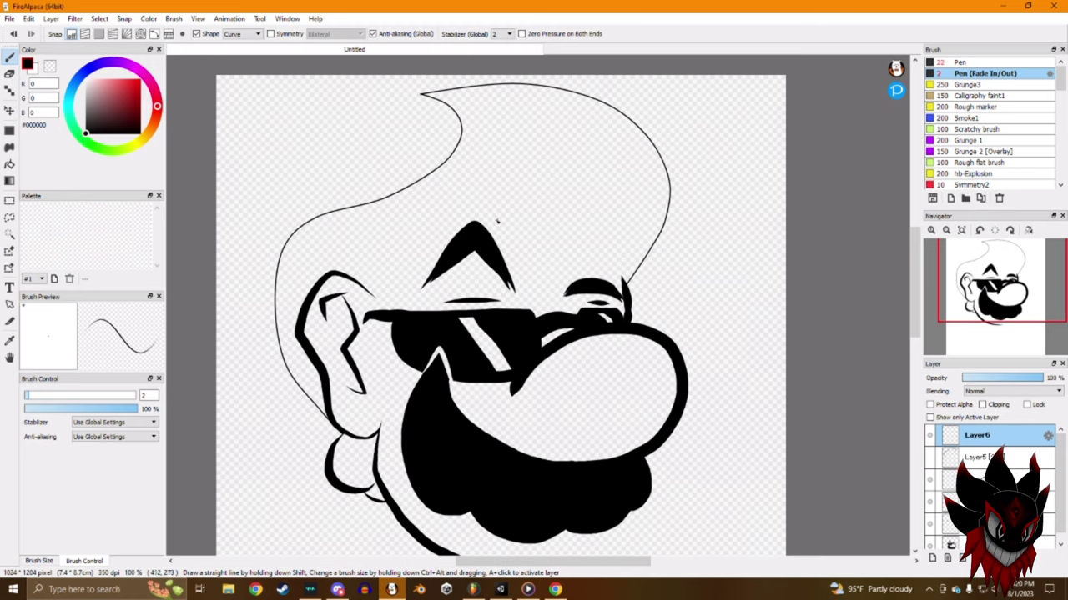
Draw the front hairline from the ear across the forehead with the size 2 pen and fill the hair solid black.
scroll(580, 281, up, 2)
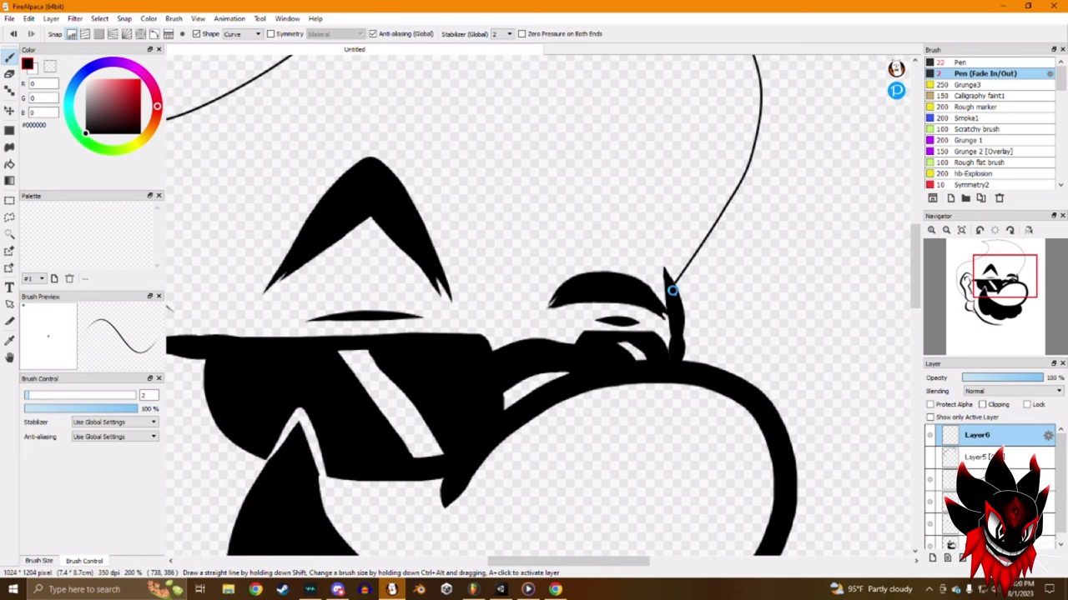
scroll(672, 291, down, 3)
scroll(425, 295, up, 1)
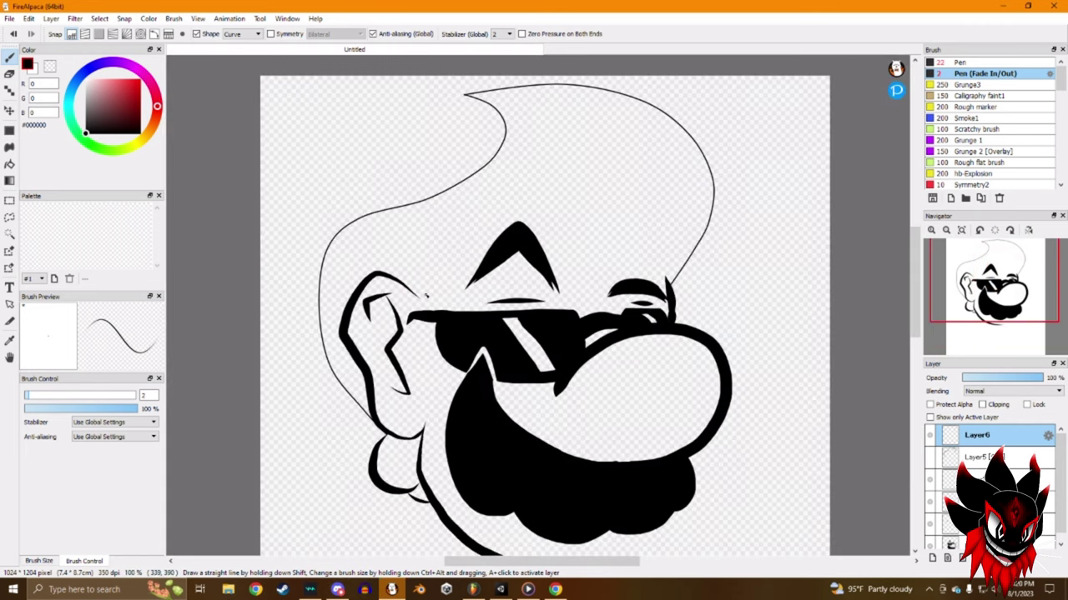
scroll(412, 292, up, 2)
scroll(413, 292, down, 2)
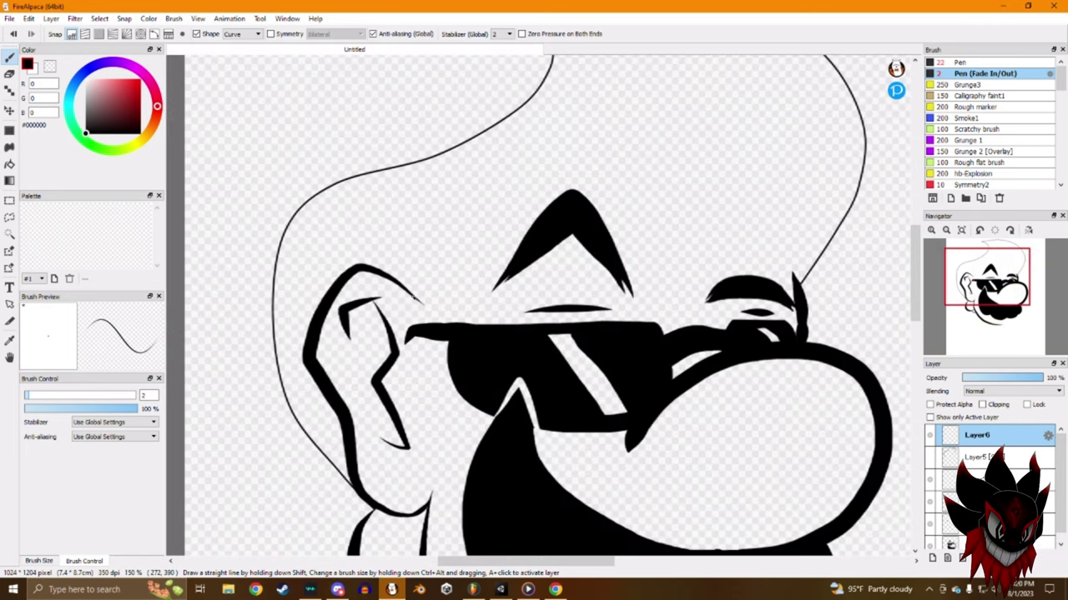
scroll(414, 294, up, 2)
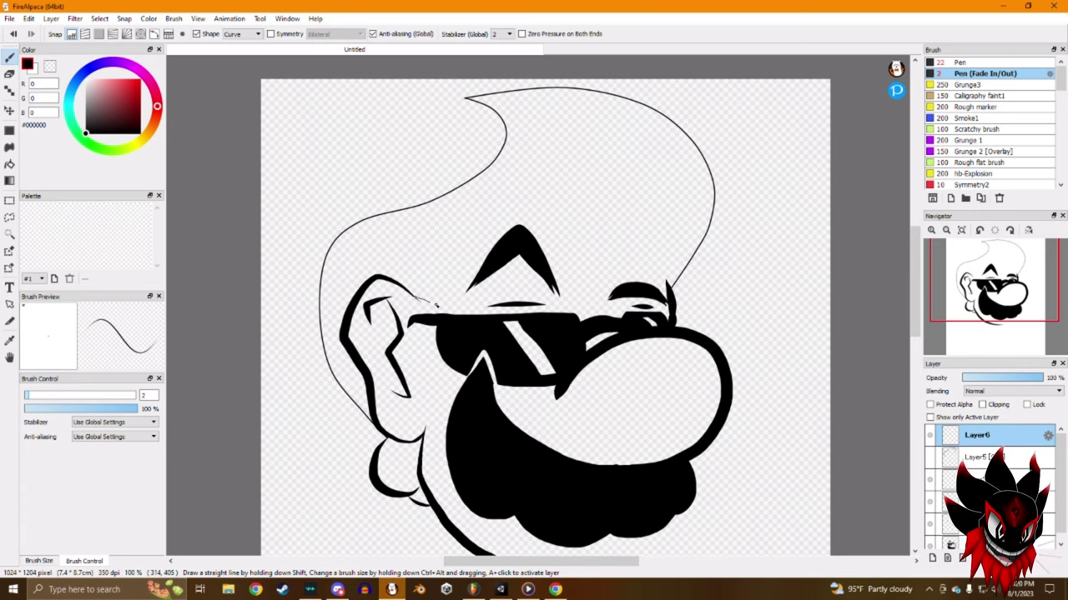
scroll(422, 300, down, 2)
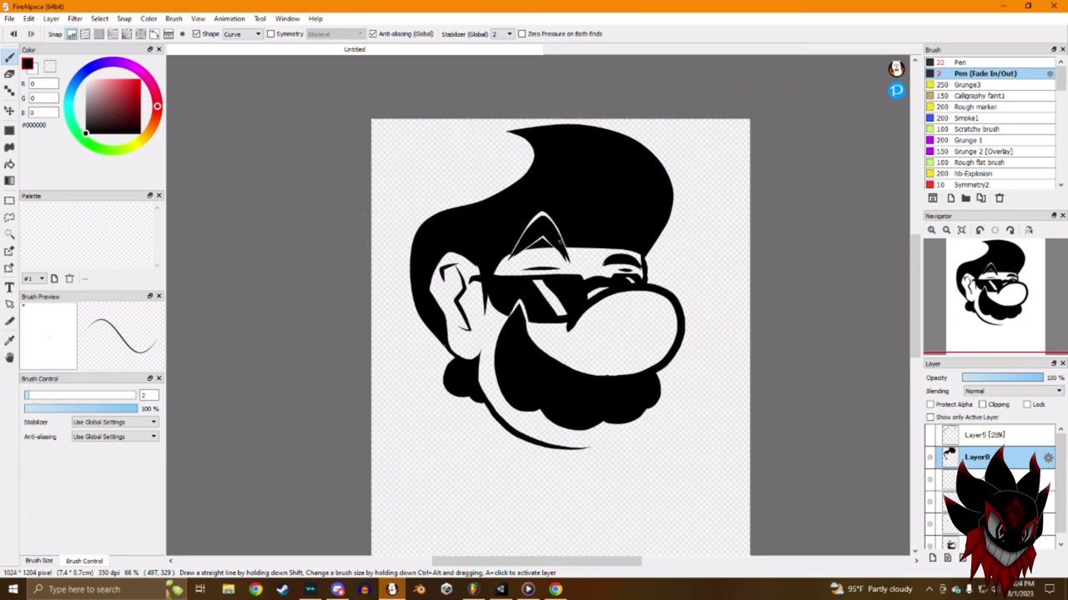
scroll(597, 242, down, 2)
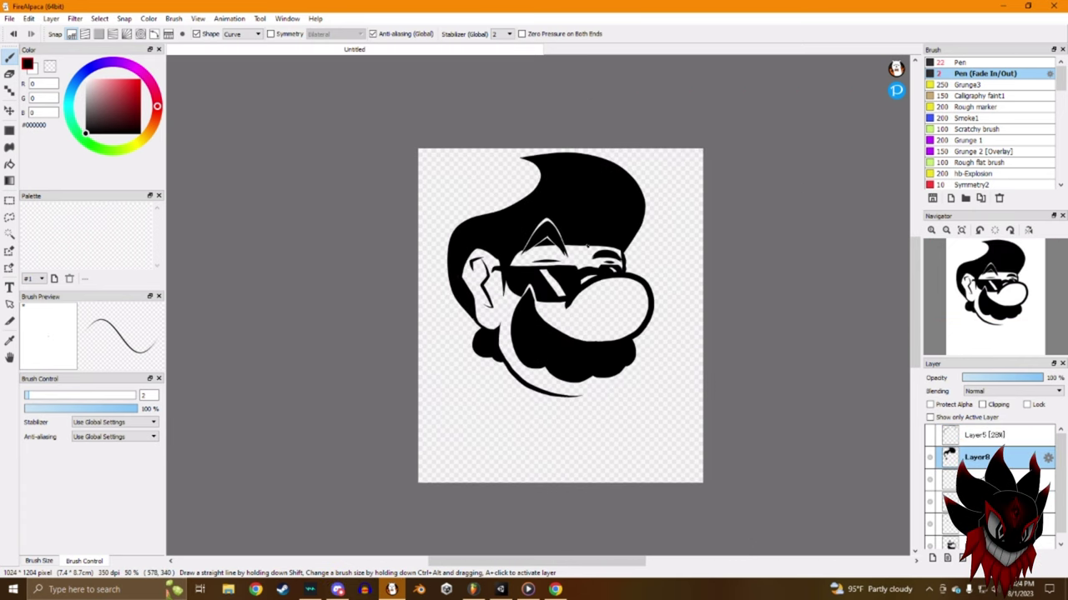
Carve a curved transparent highlight into the front of the hair at brush size 13.5 and extend the jaw line up to the mustache.
scroll(597, 242, up, 2)
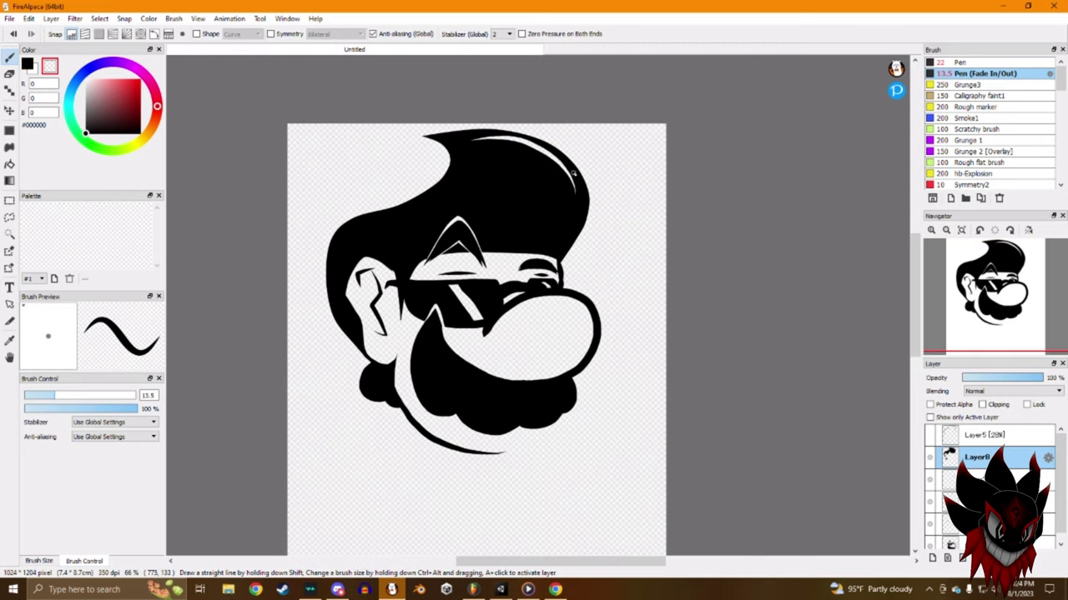
scroll(542, 158, up, 1)
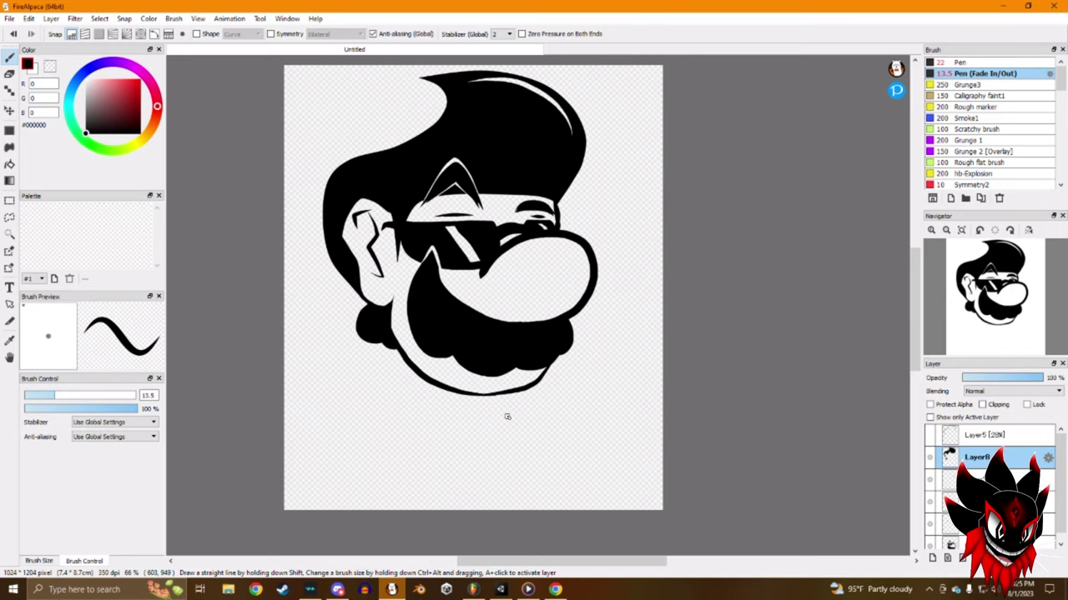
Examine the jaw line beneath the mustache up close and against the whole head.
scroll(507, 417, up, 2)
scroll(505, 401, down, 3)
scroll(592, 375, up, 3)
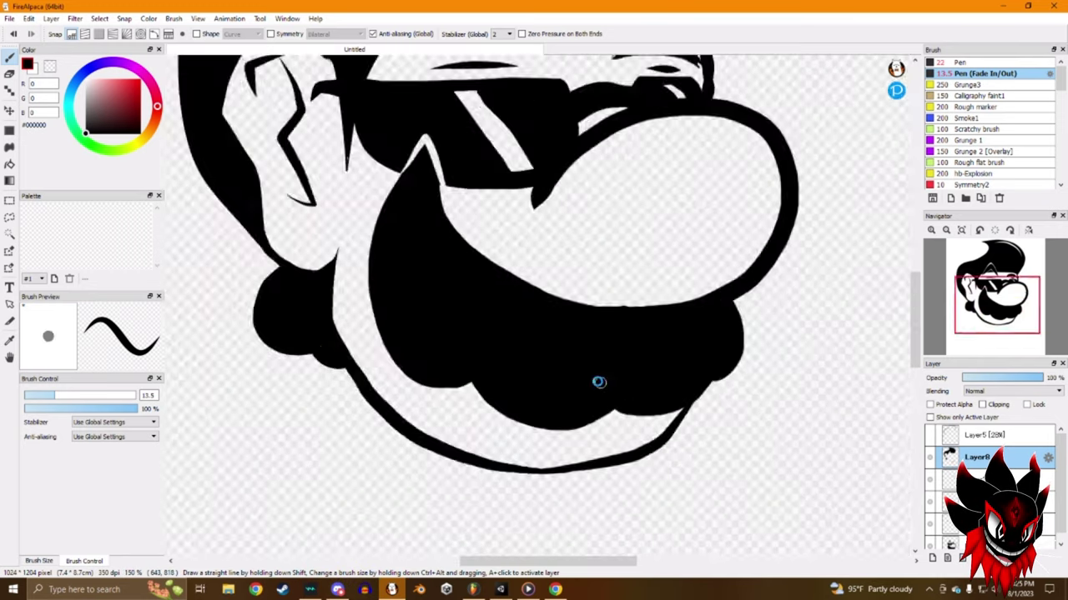
scroll(599, 382, down, 3)
scroll(481, 407, up, 1)
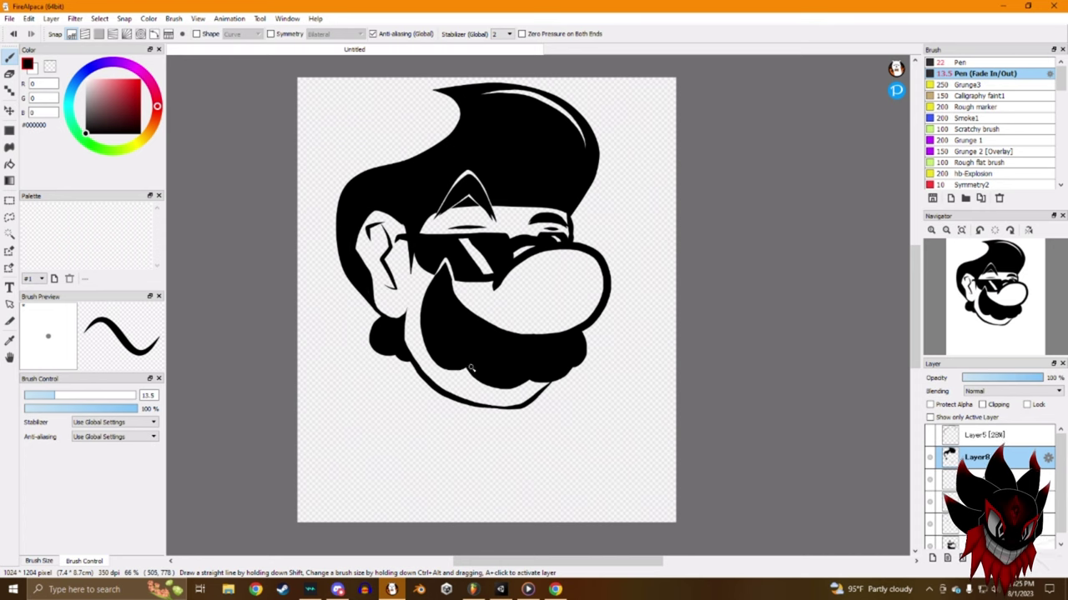
scroll(502, 392, down, 2)
scroll(496, 298, up, 2)
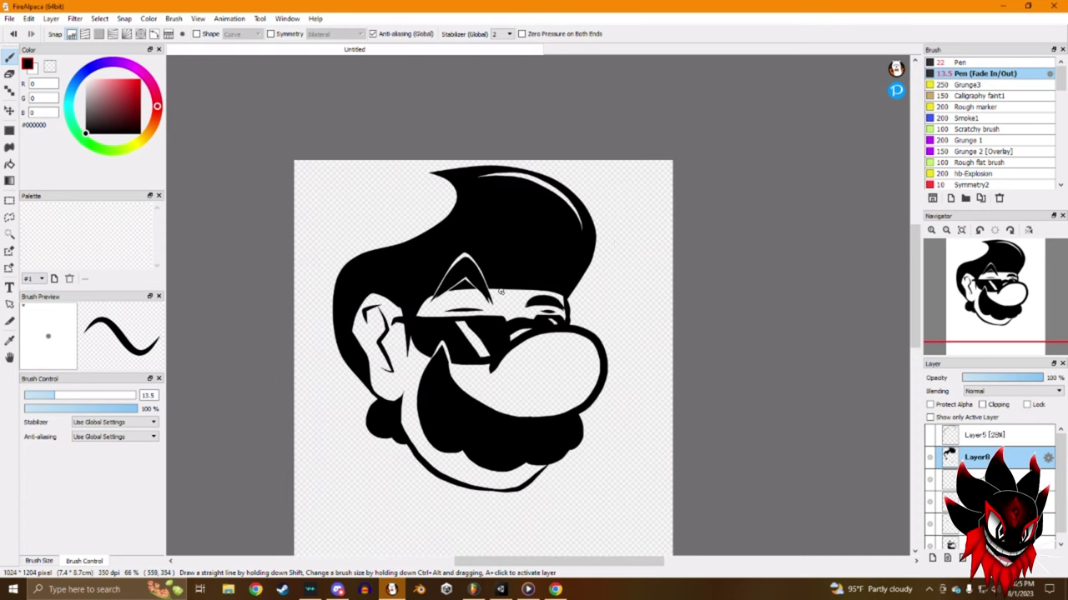
scroll(501, 292, down, 1)
scroll(497, 460, up, 6)
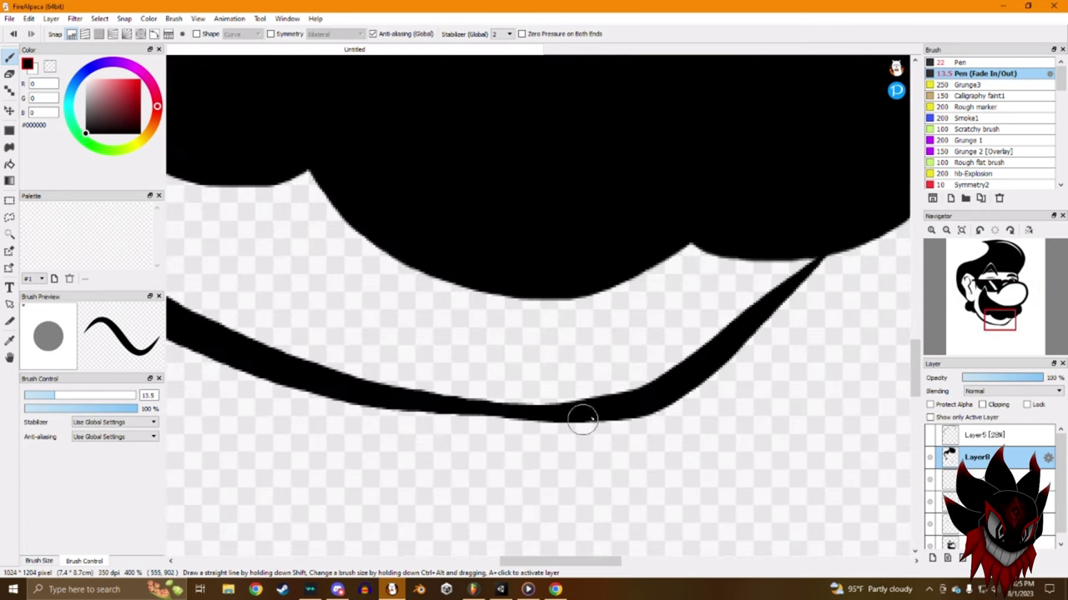
scroll(636, 406, down, 7)
scroll(465, 400, up, 1)
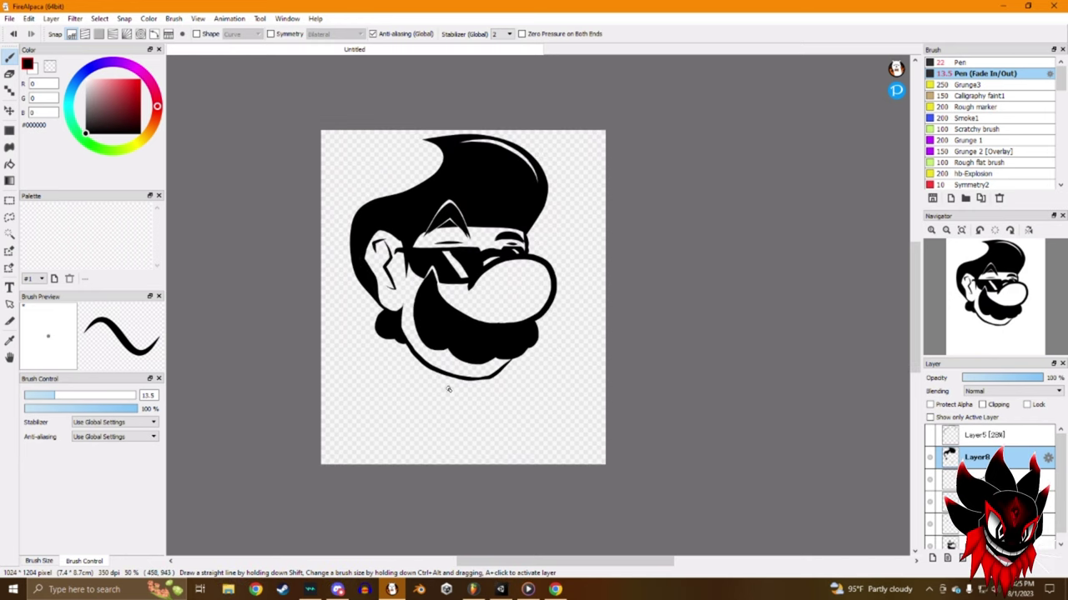
Merge the separate line art layers down into a single layer.
key(ctrl+e)
key(ctrl+e)
key(ctrl+e)
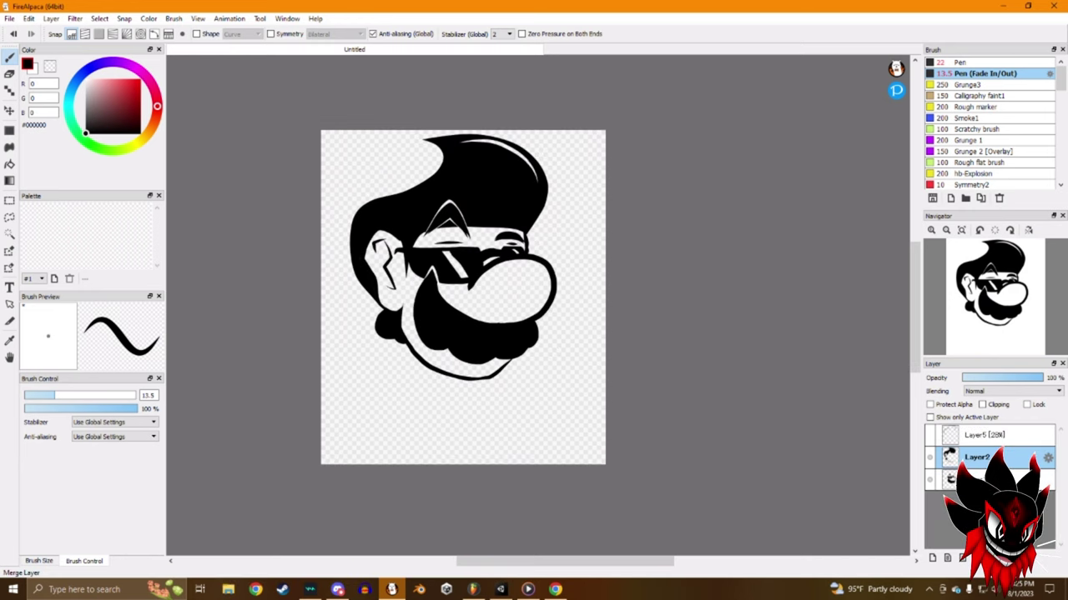
key(ctrl+e)
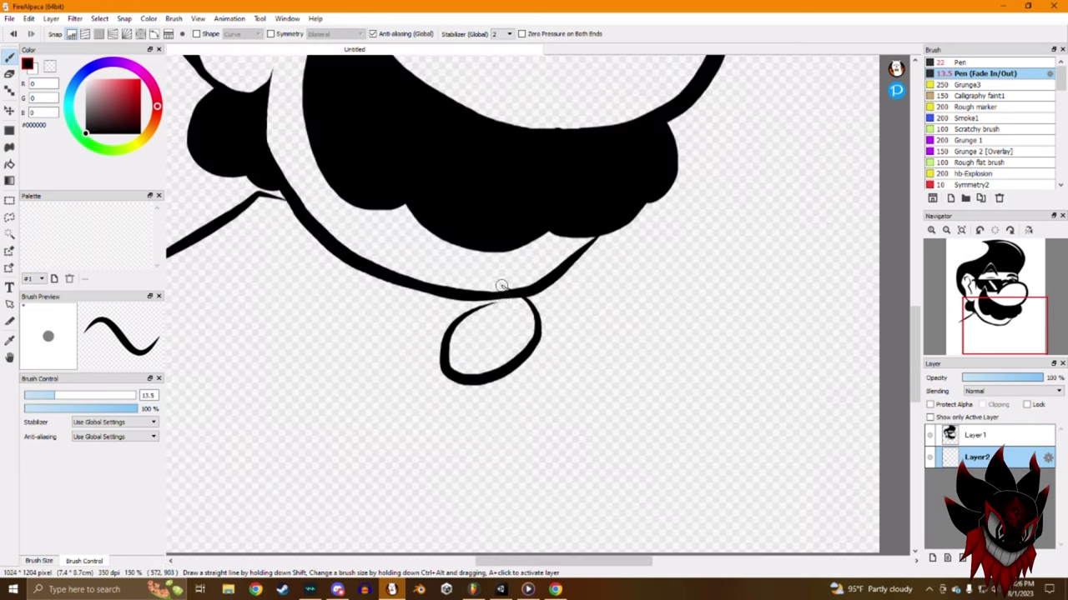
Try sketching a shoulder line behind the jaw and an oval knot below the chin on a layer beneath the head.
scroll(519, 338, down, 3)
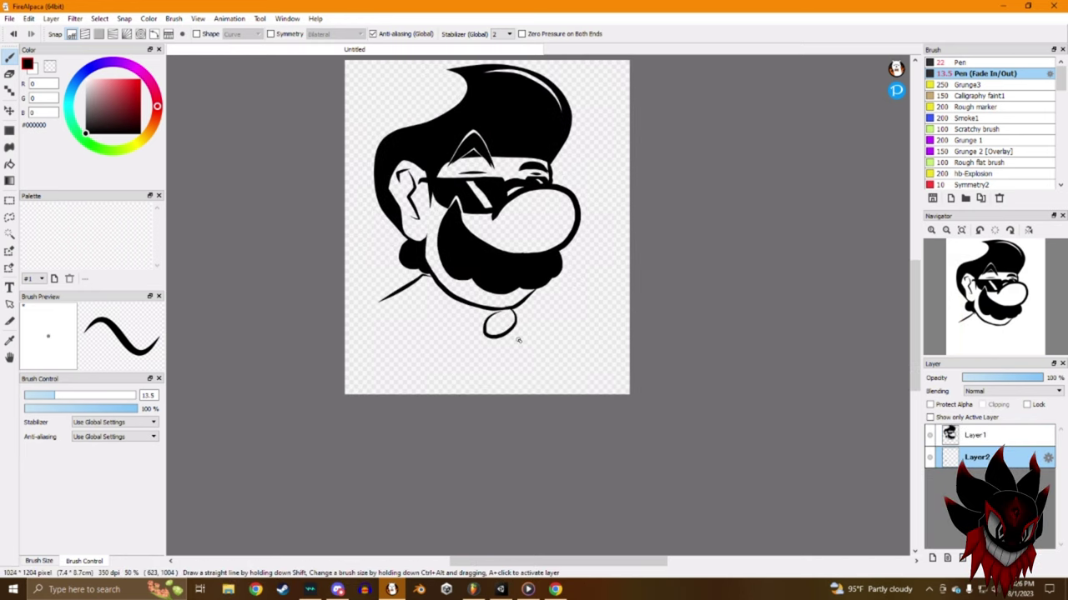
scroll(509, 334, down, 1)
scroll(504, 322, up, 2)
key(ctrl+z)
Try moving the merged head artwork to the center of the canvas.
scroll(507, 316, up, 1)
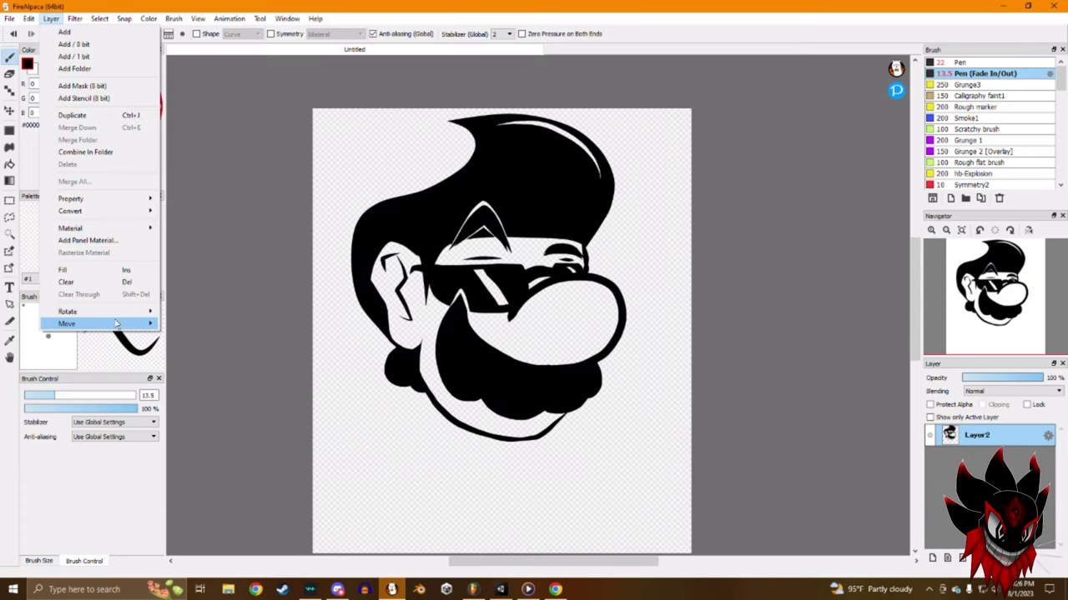
mouse_move(150, 322)
click(197, 384)
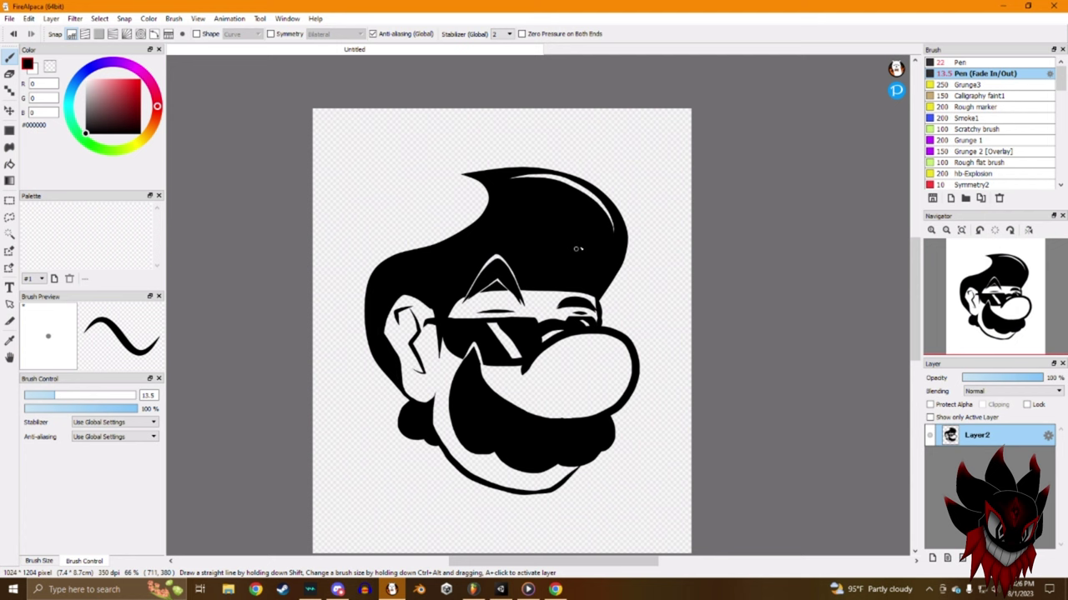
click(963, 231)
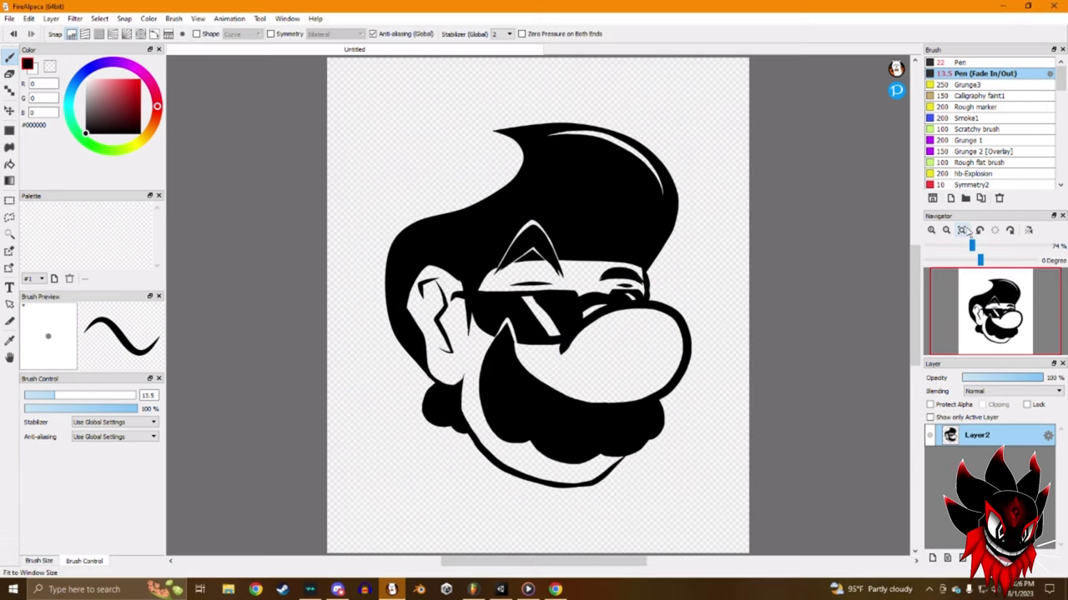
key(ctrl+z)
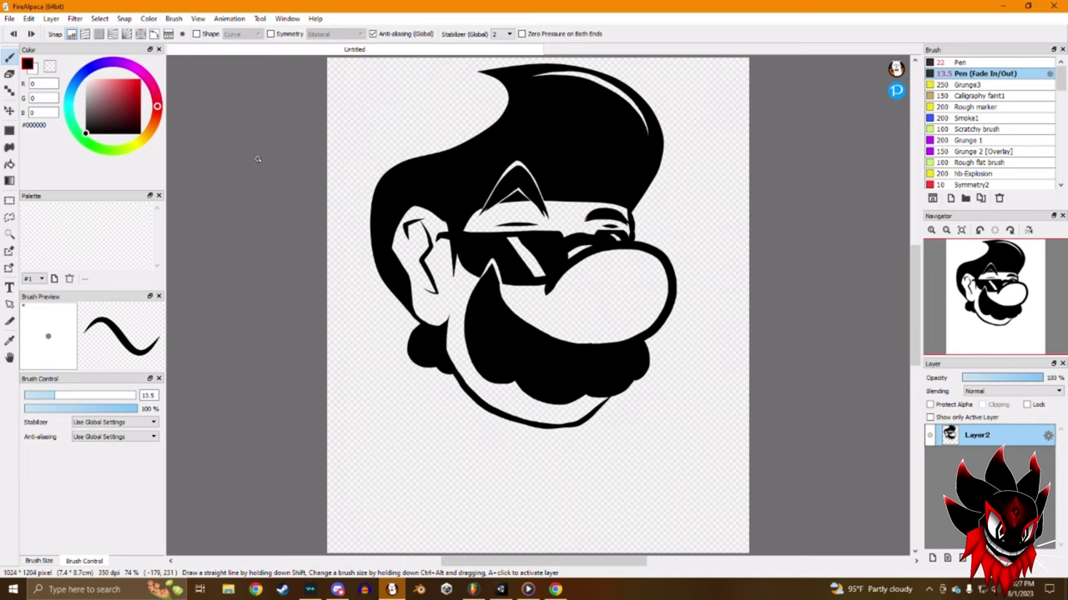
Leave the full-screen Discord stream, switch to the local FireAlpaca and dismiss its startup window.
click(47, 20)
click(66, 4)
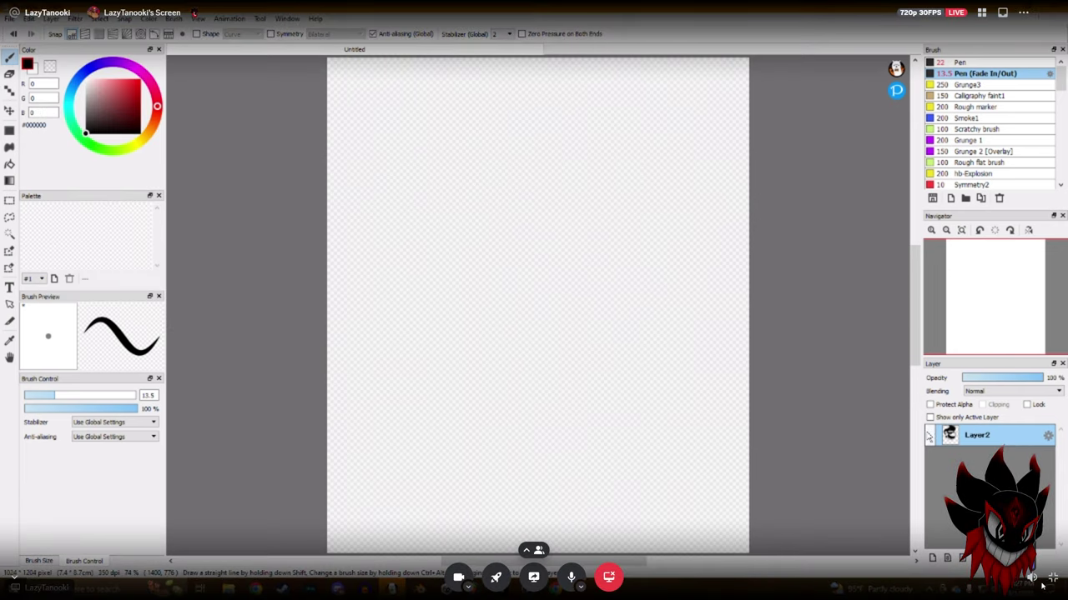
click(1052, 579)
click(13, 8)
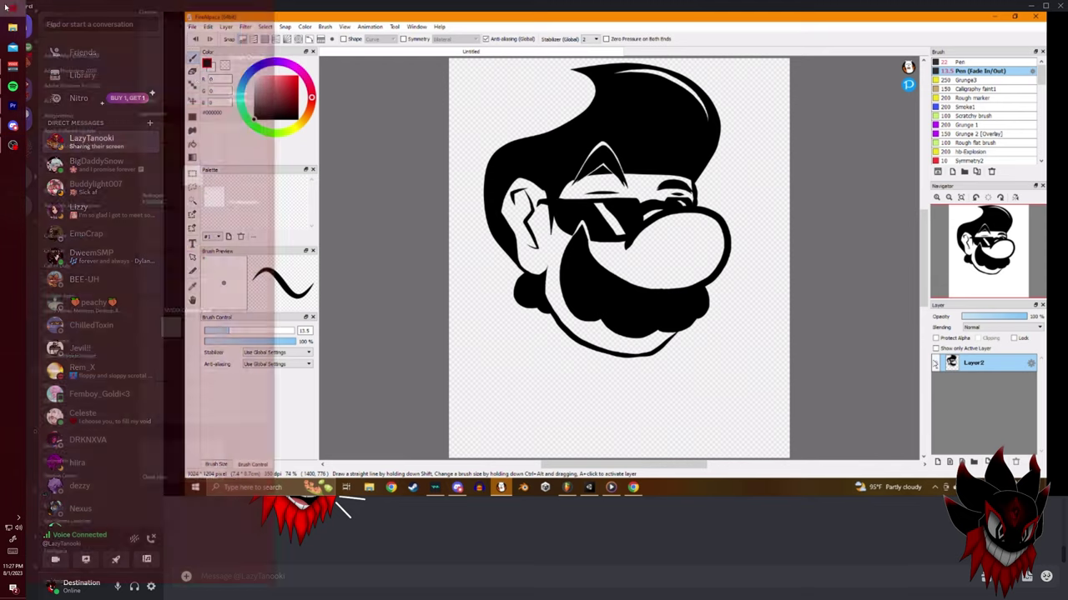
click(267, 186)
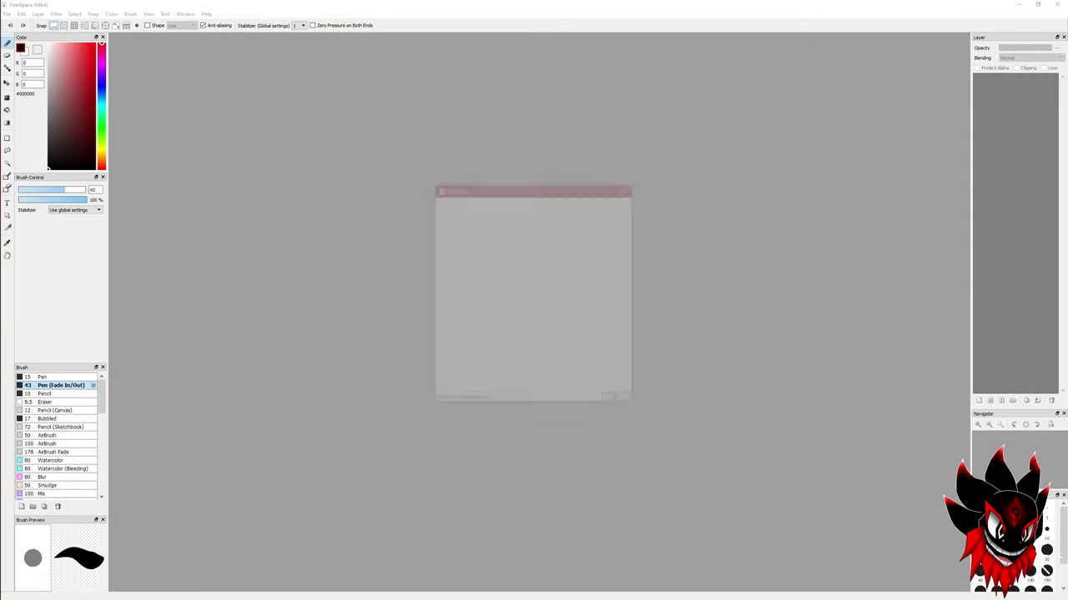
click(630, 185)
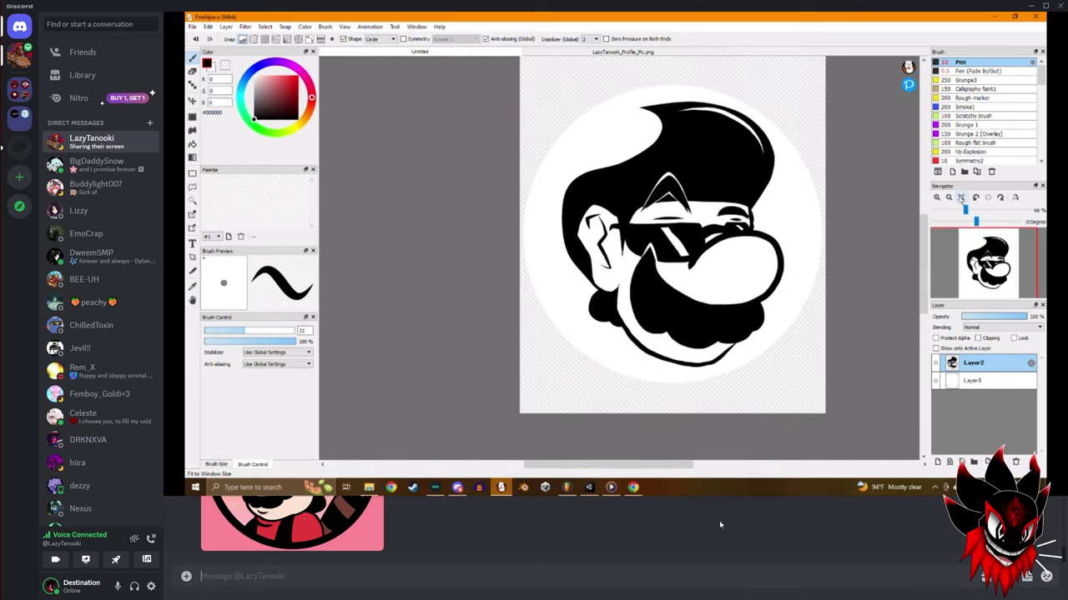
Hide Layer1, show and select Layer2 with the angular eyebrow, and save the image as Tanuke 2.png.
mouse_move(784, 231)
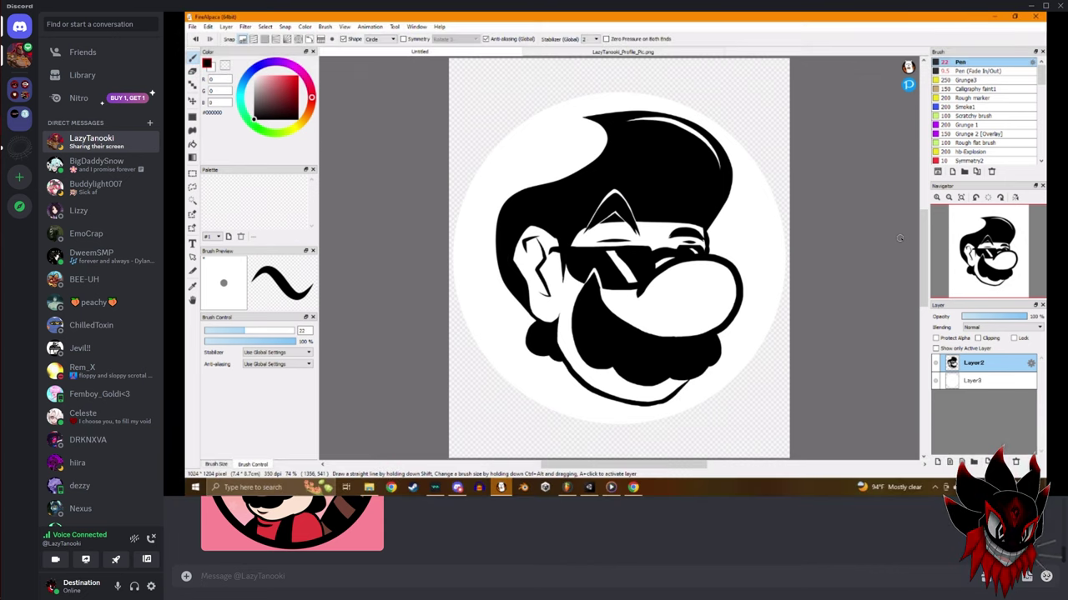
mouse_move(646, 202)
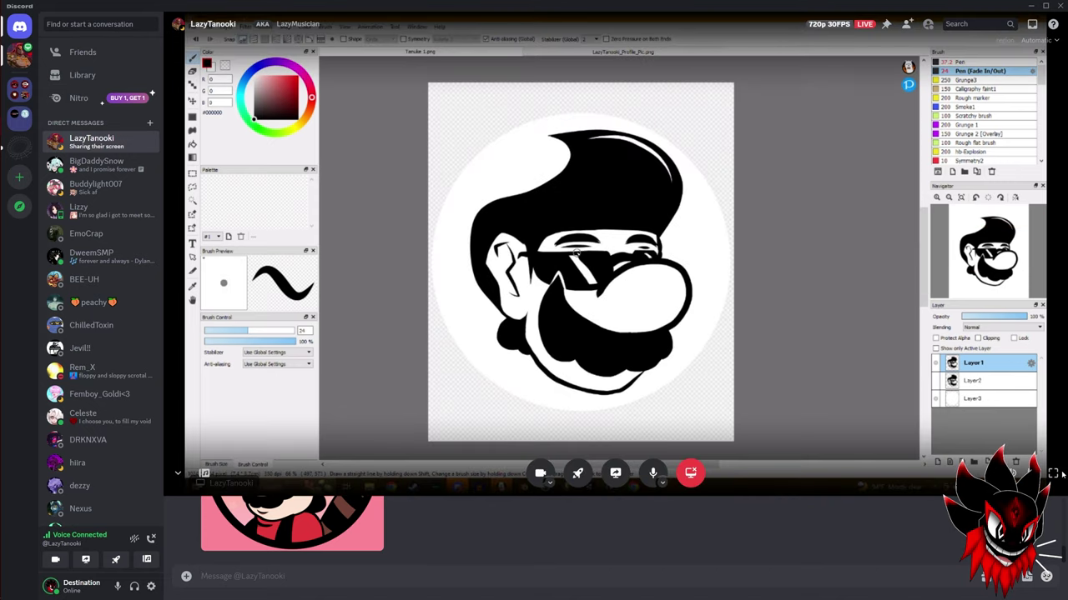
scroll(485, 303, down, 1)
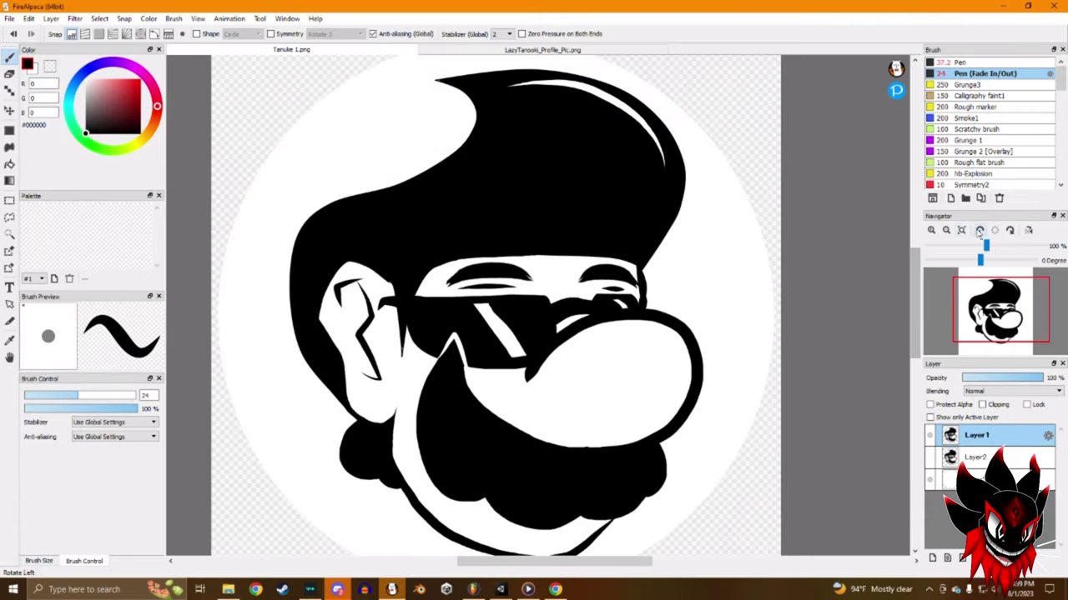
click(962, 230)
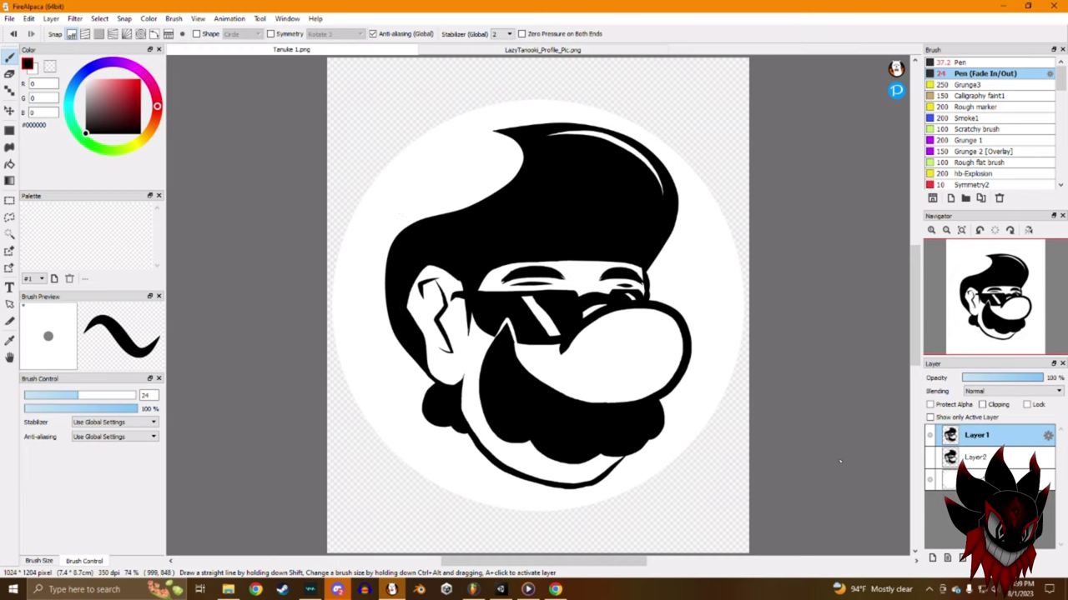
click(929, 435)
click(931, 455)
click(960, 454)
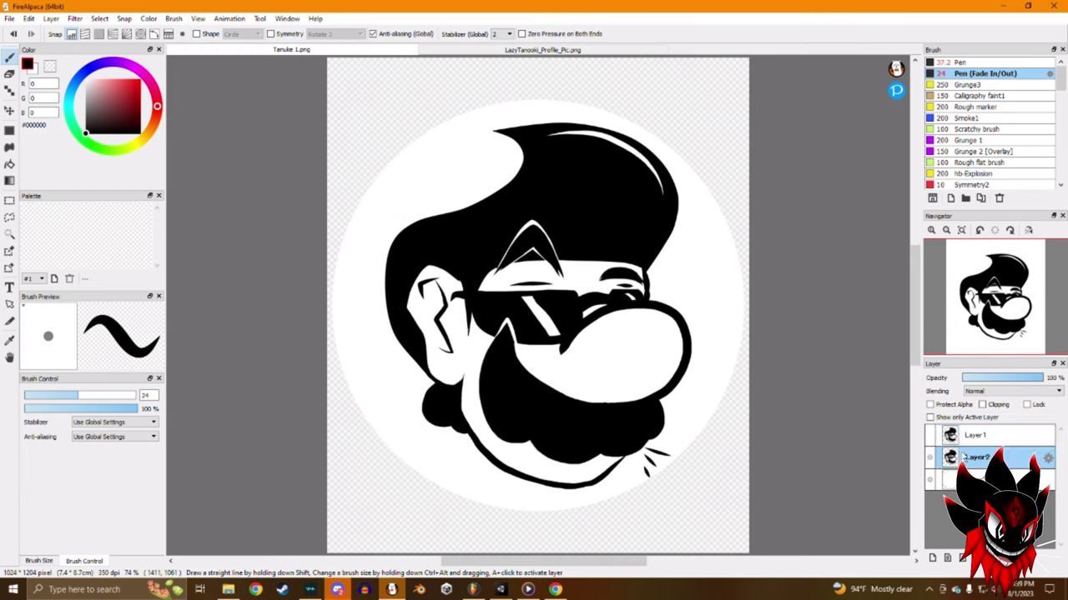
click(9, 18)
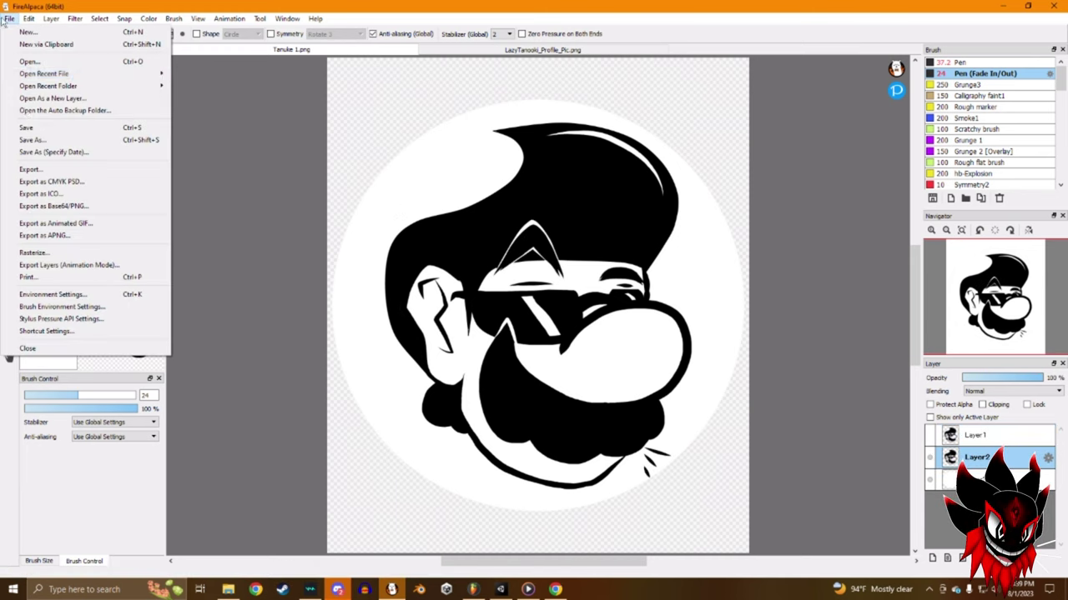
click(52, 141)
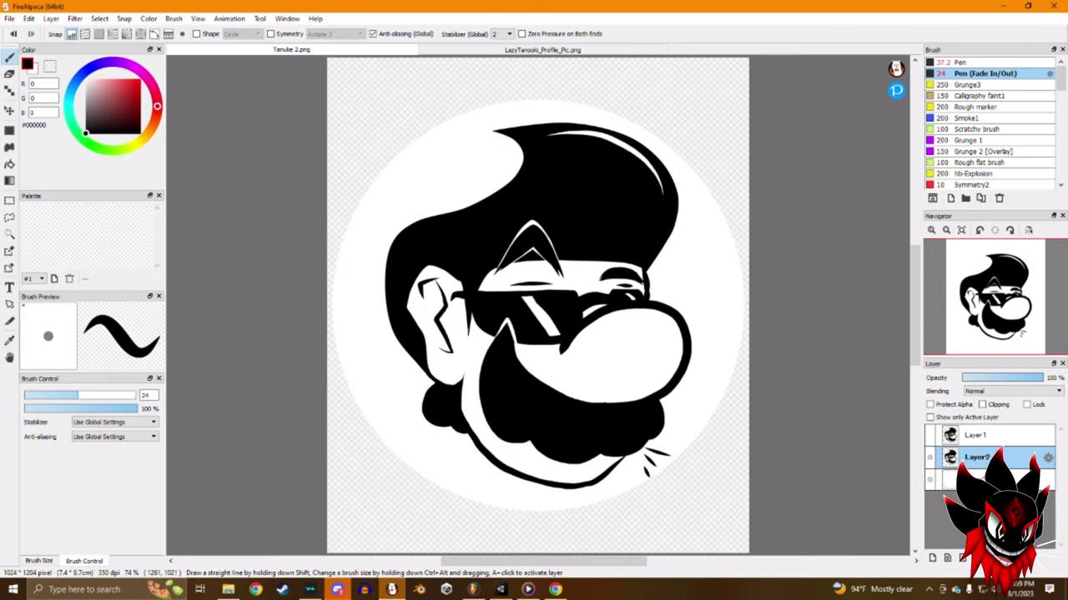
Examine the angular-eyebrow version of the head up close and fitted to the window.
scroll(608, 306, up, 3)
scroll(608, 306, down, 3)
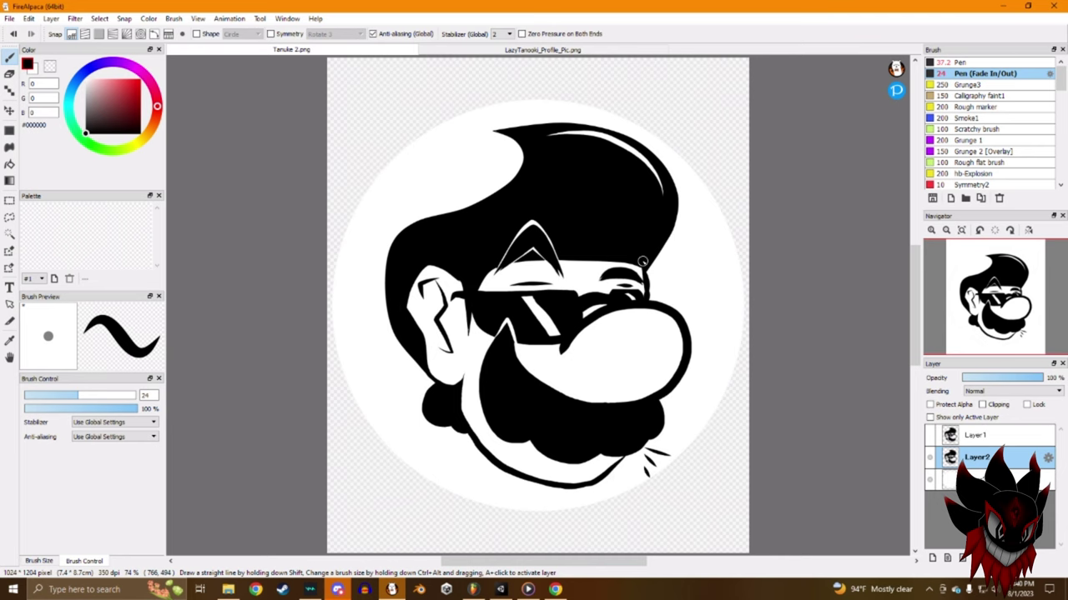
scroll(643, 262, up, 2)
scroll(643, 262, down, 1)
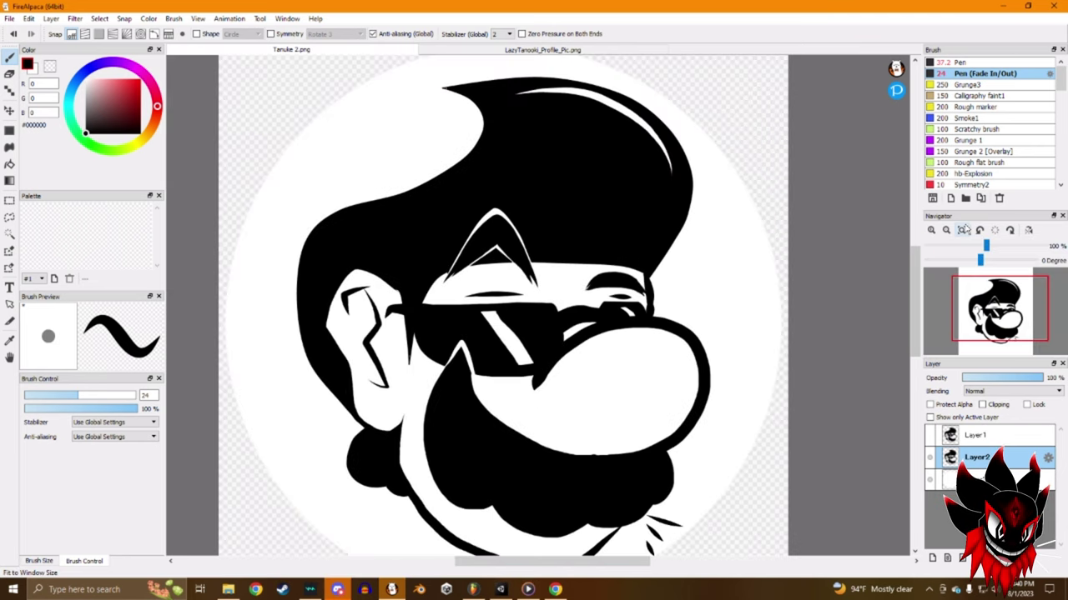
click(961, 230)
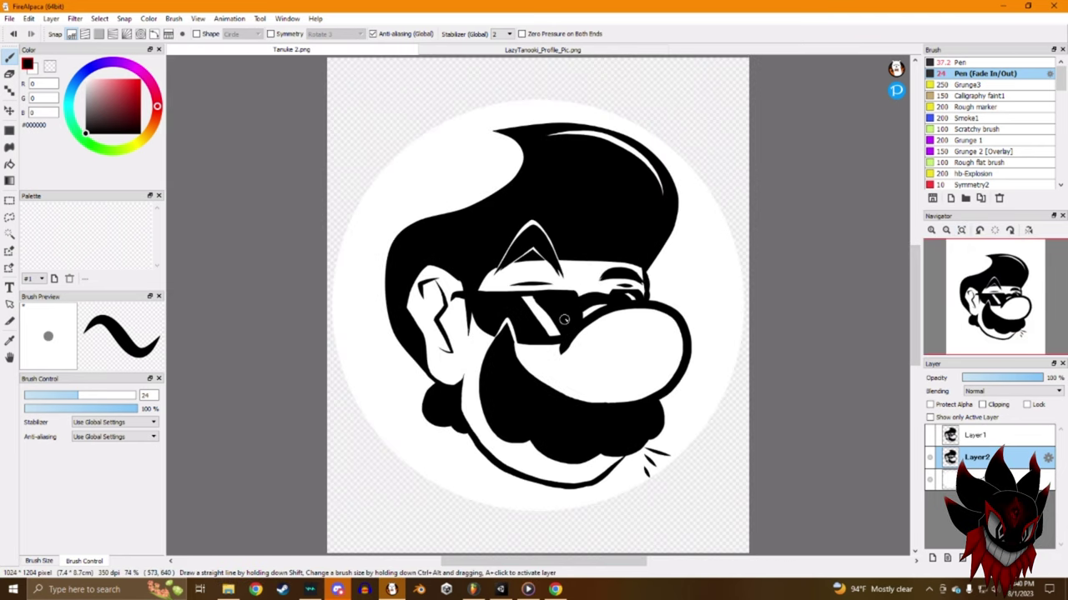
scroll(565, 319, down, 2)
click(961, 229)
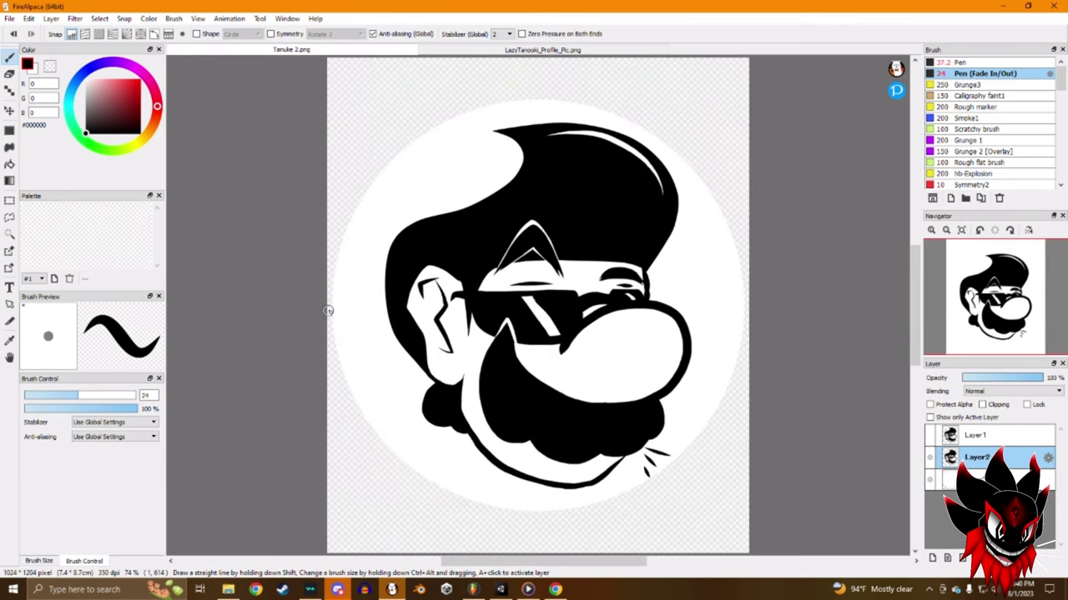
Switch to the Reactive page in Chrome and load Tanuke 1.png from the Desktop folder into the first avatar image slot.
click(555, 590)
click(227, 589)
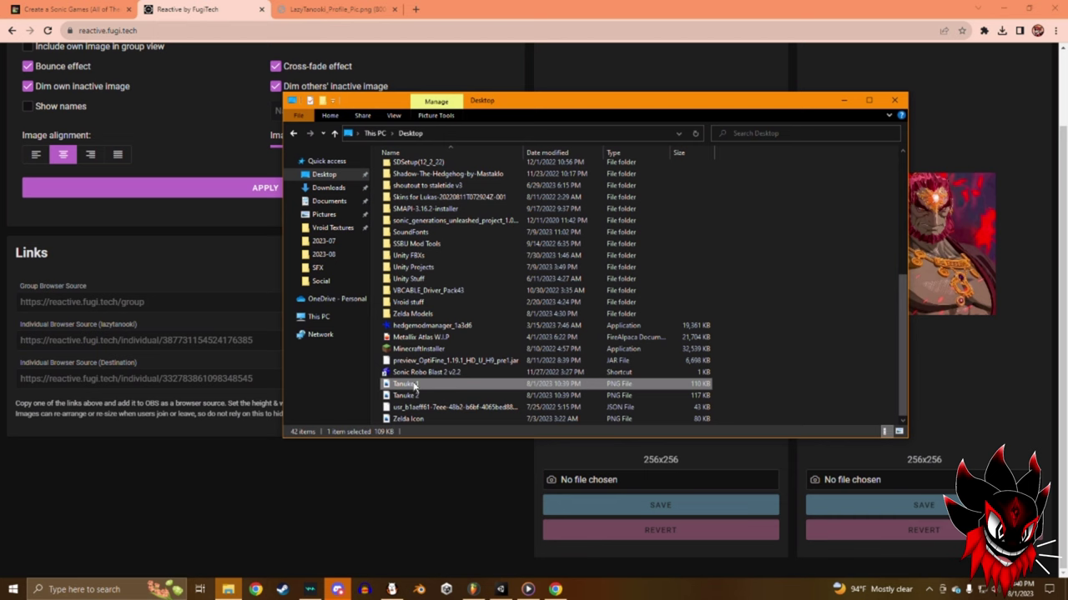
drag(407, 386, 616, 481)
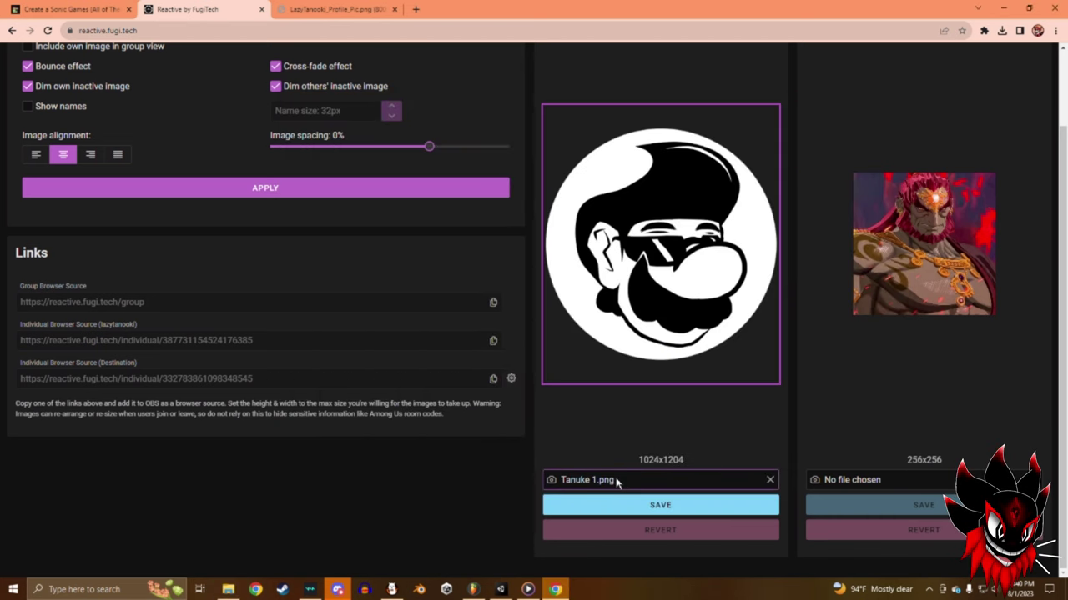
scroll(768, 291, up, 2)
scroll(631, 408, down, 2)
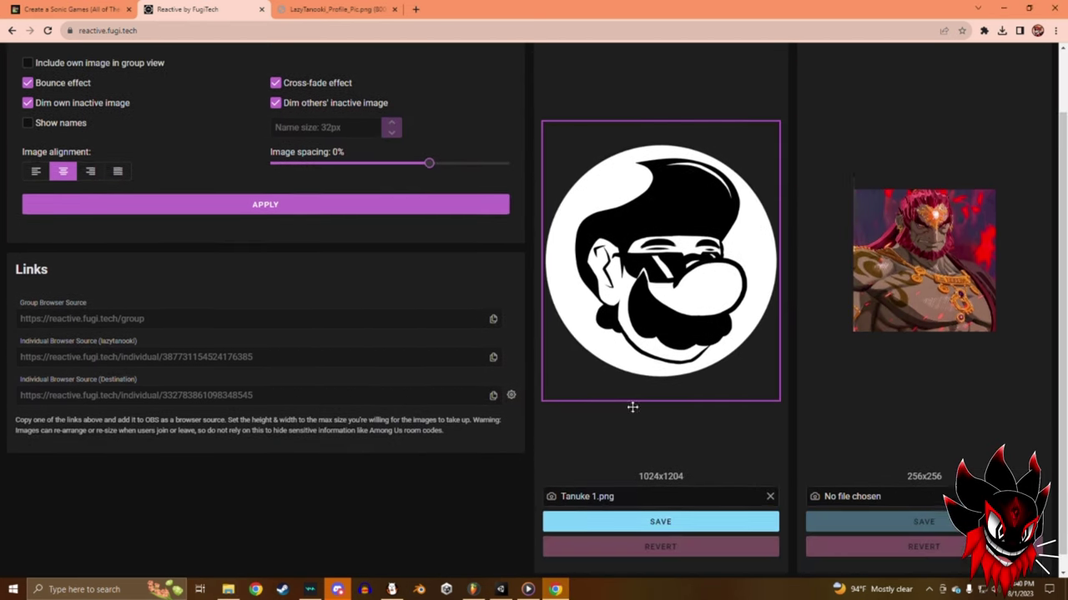
Load Tanuke 2.png from the Desktop folder into the second avatar image slot.
key(alt+Tab)
click(434, 398)
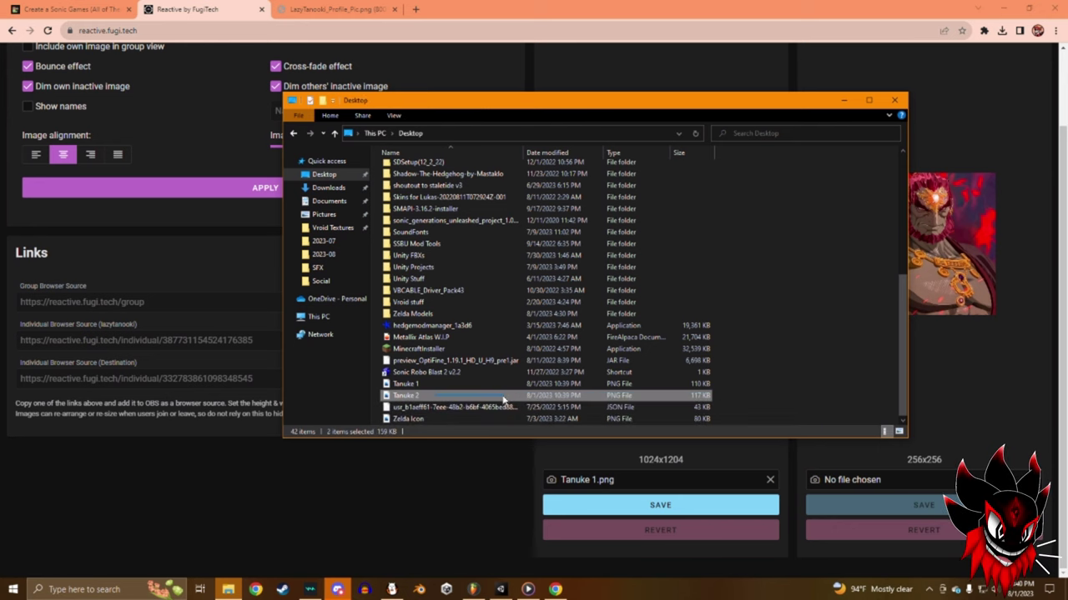
drag(480, 400, 914, 488)
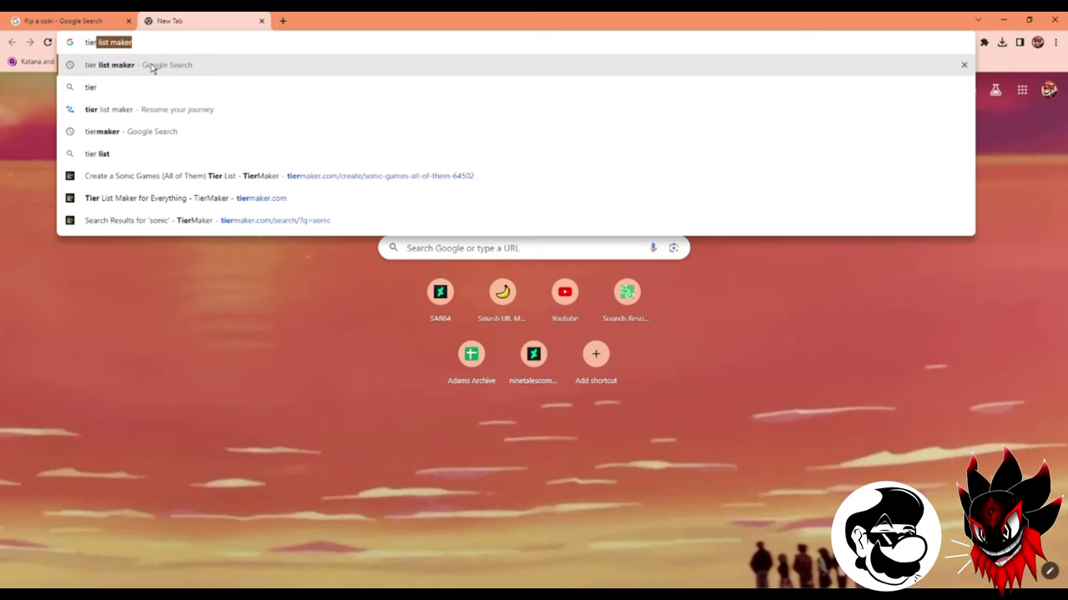
Open TierMaker from a web search for "tier list maker" and search its templates for "sonic".
key(Return)
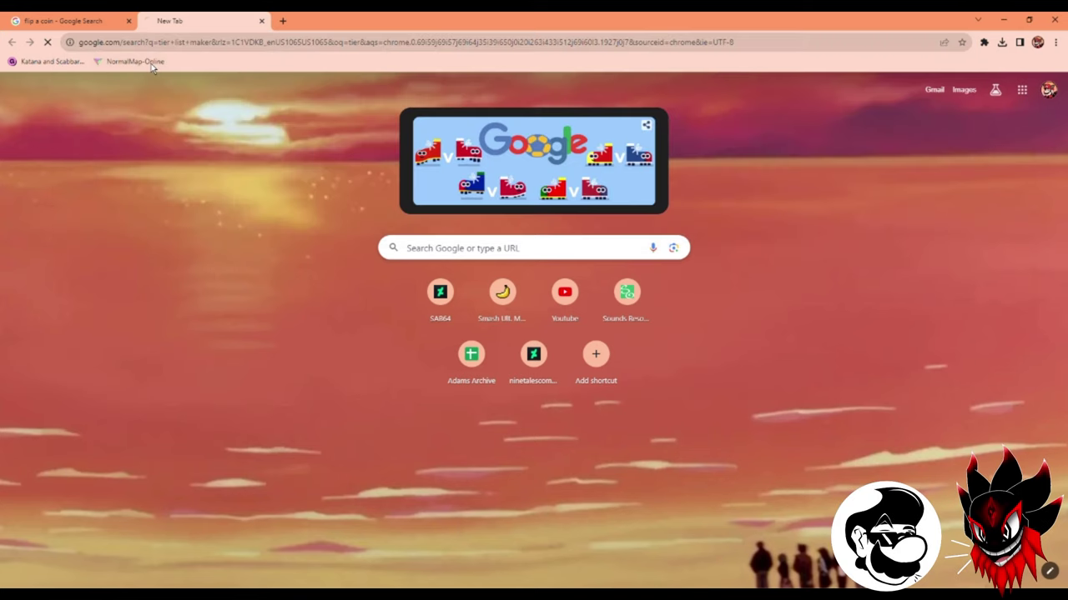
click(181, 193)
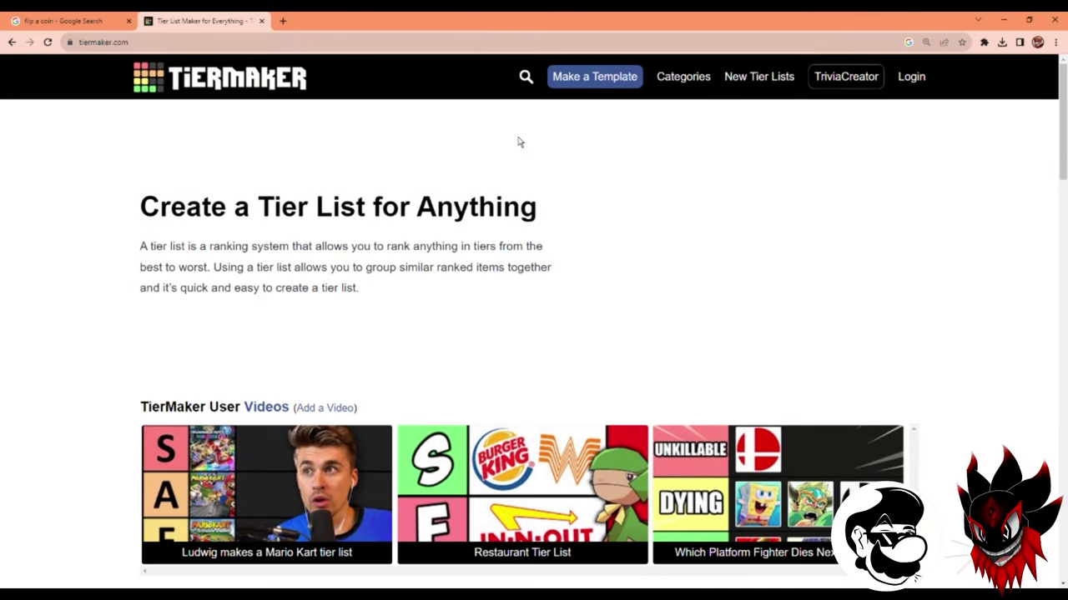
click(525, 76)
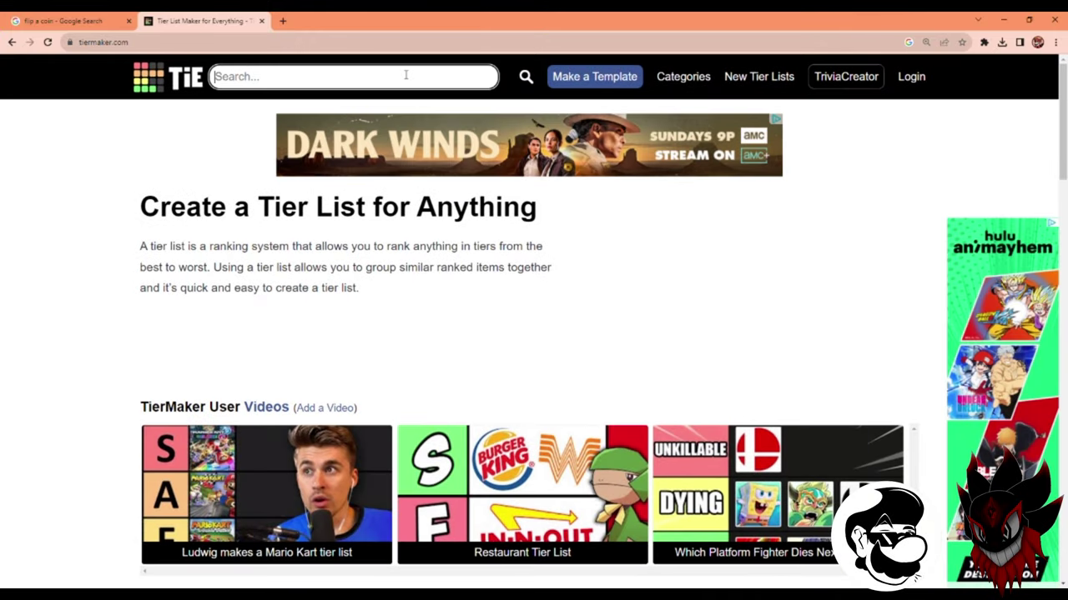
text(sonic)
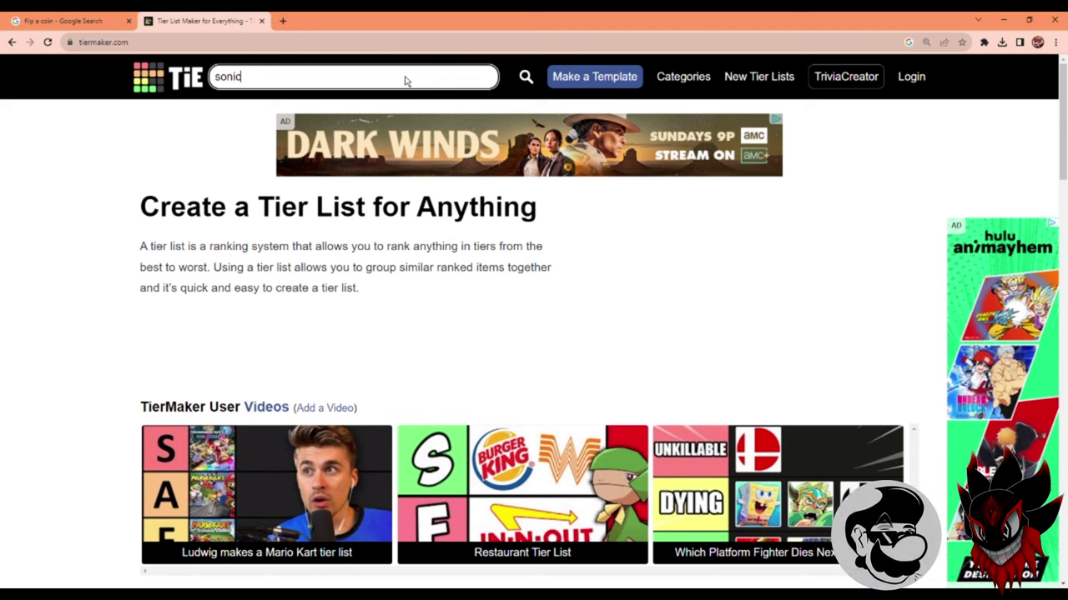
key(Return)
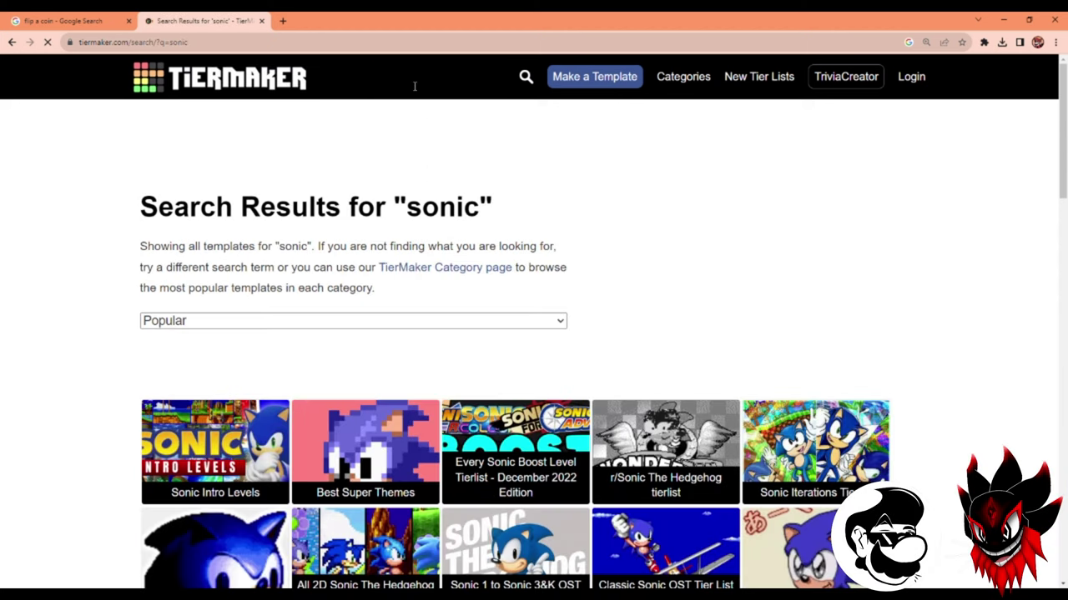
Open the Sonic Games (All of Them) tier list template and look over its tier rows and game covers.
scroll(798, 281, down, 5)
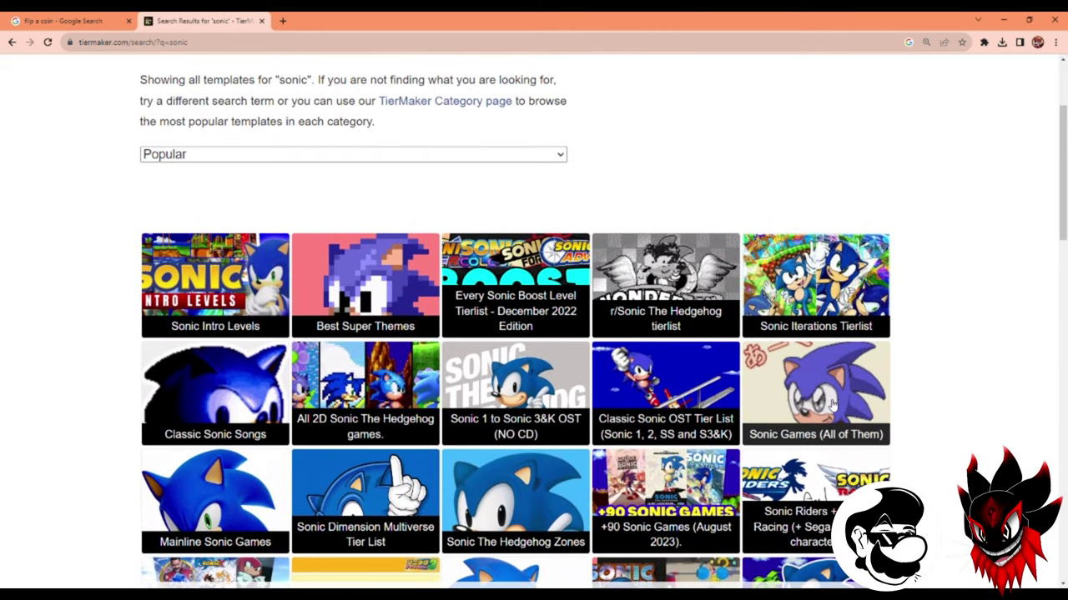
click(830, 405)
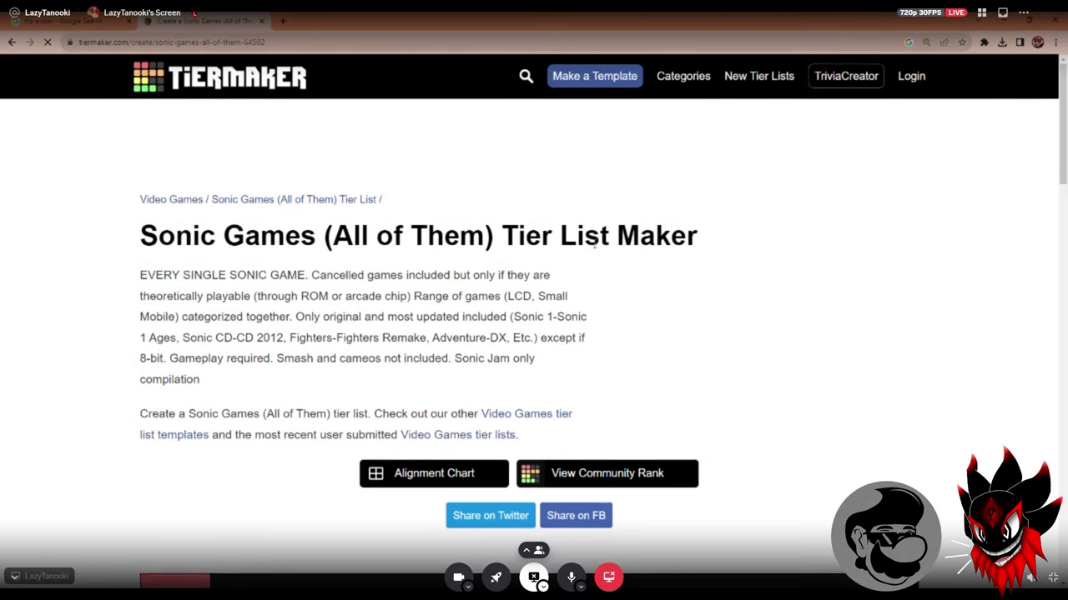
scroll(583, 248, down, 1)
scroll(584, 248, down, 4)
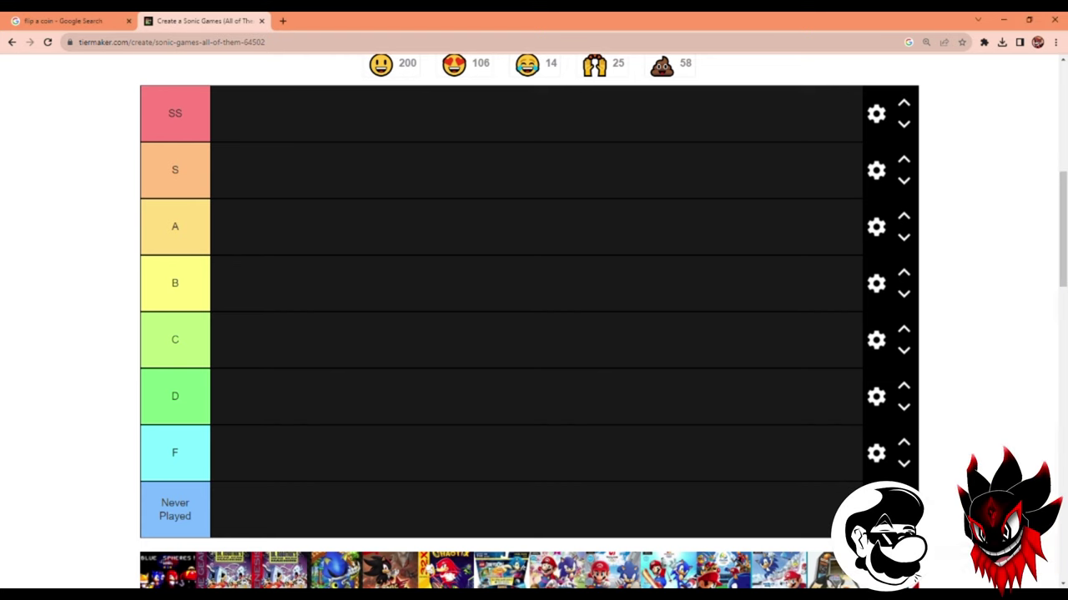
scroll(52, 391, down, 2)
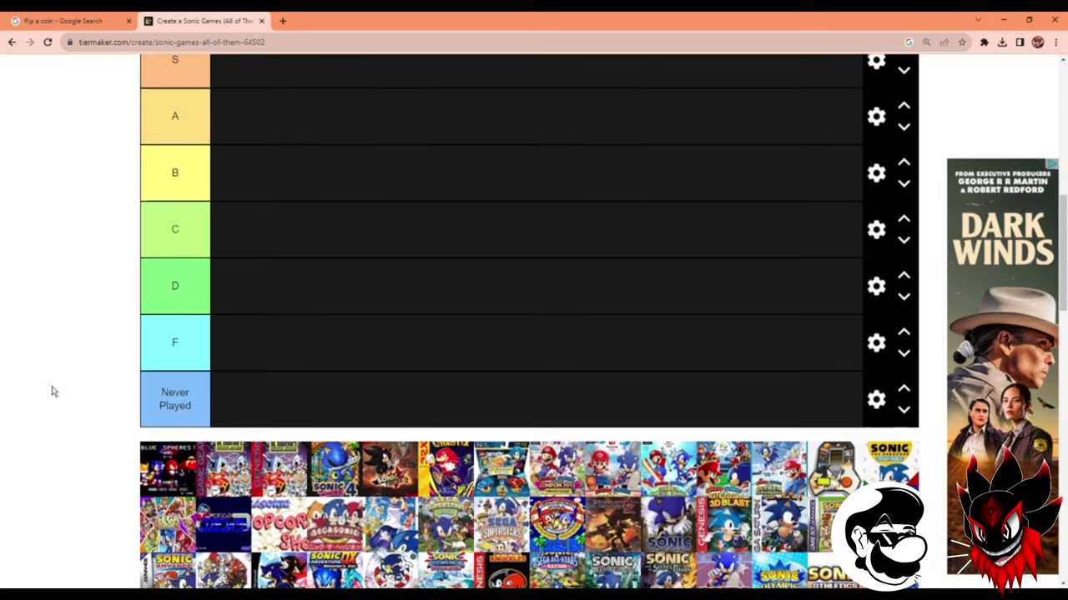
scroll(48, 393, up, 1)
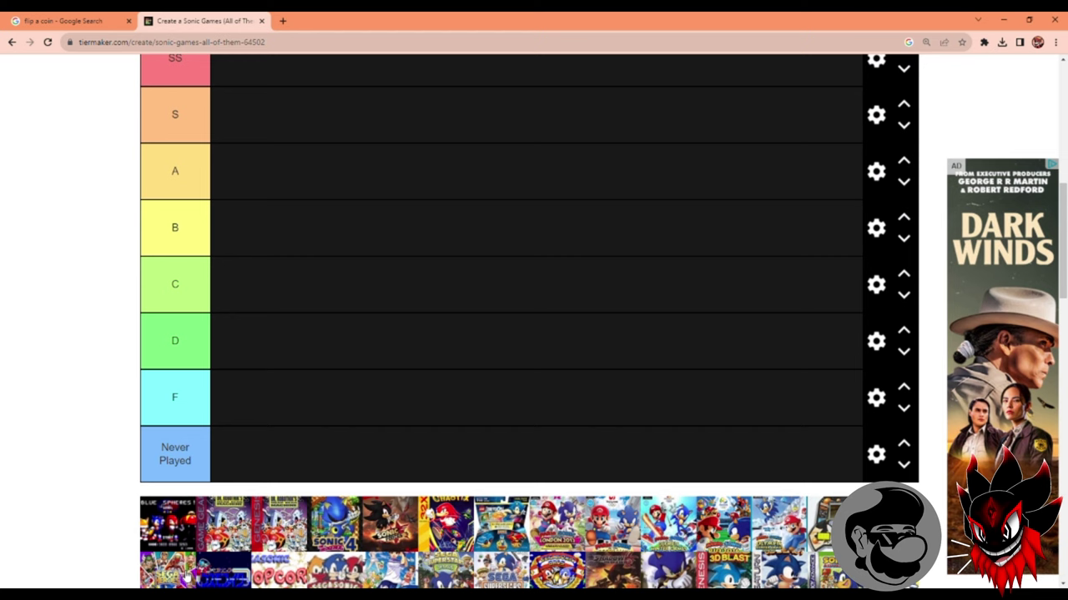
Place the Blue Spheres game cover in the Never Played tier.
mouse_move(161, 542)
mouse_down()
mouse_move(150, 540)
mouse_move(161, 541)
mouse_up()
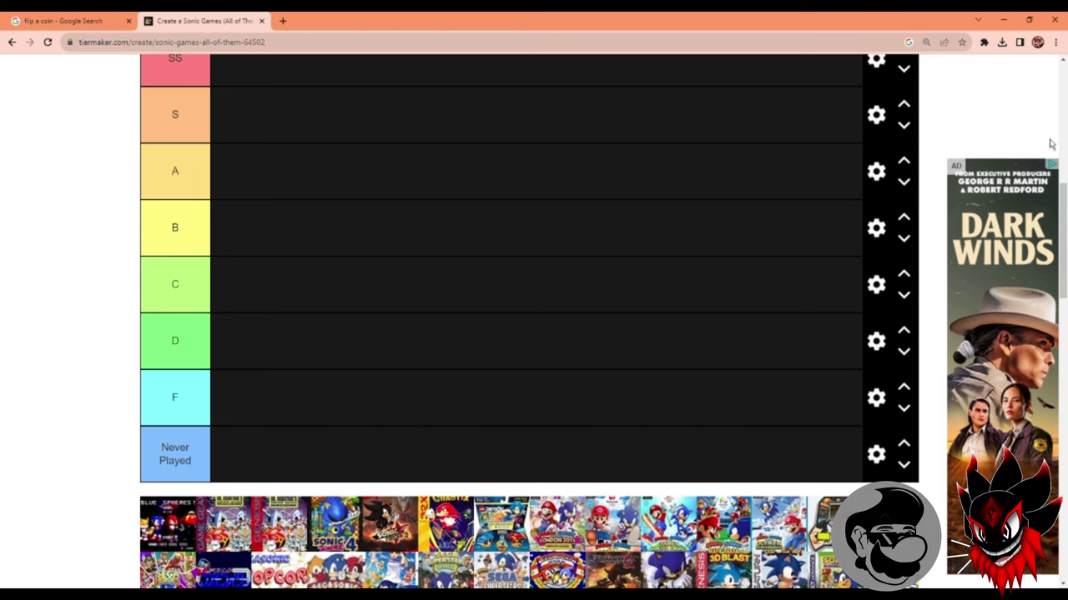
scroll(1029, 178, up, 2)
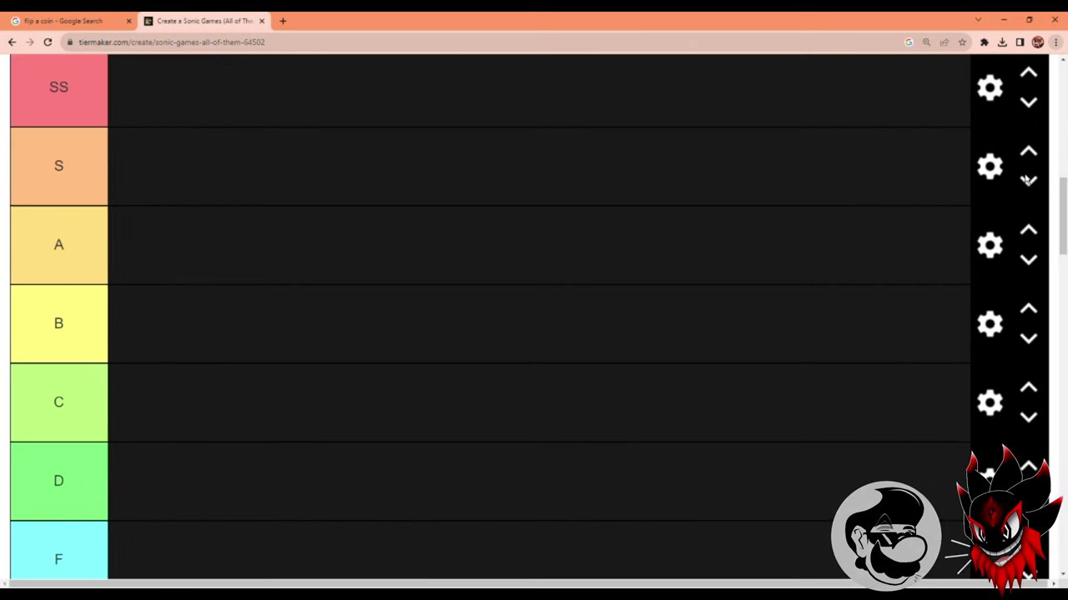
scroll(264, 305, down, 7)
scroll(47, 307, up, 1)
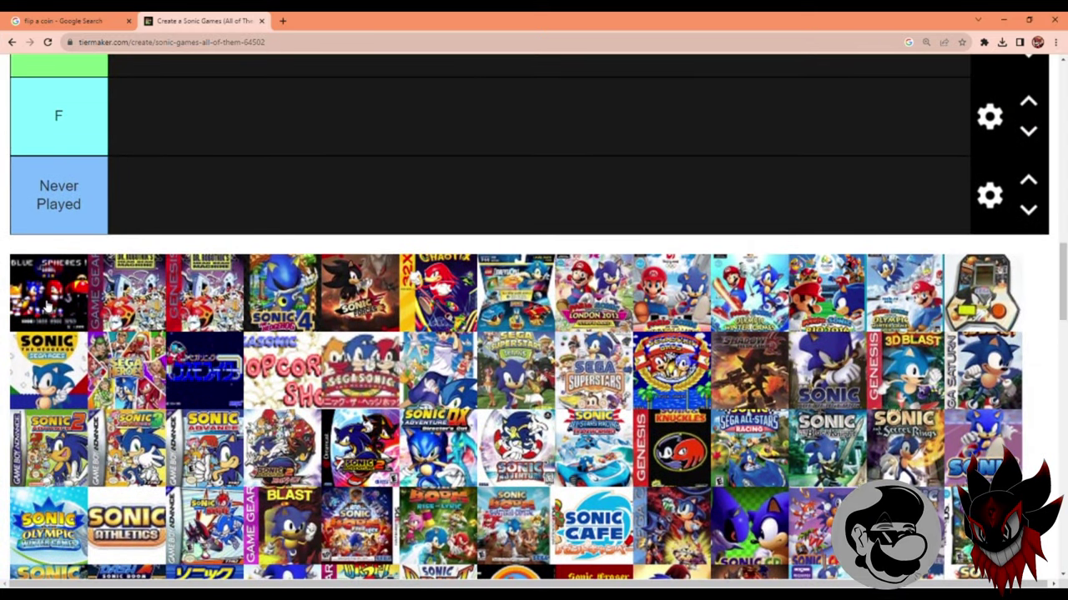
scroll(70, 427, up, 1)
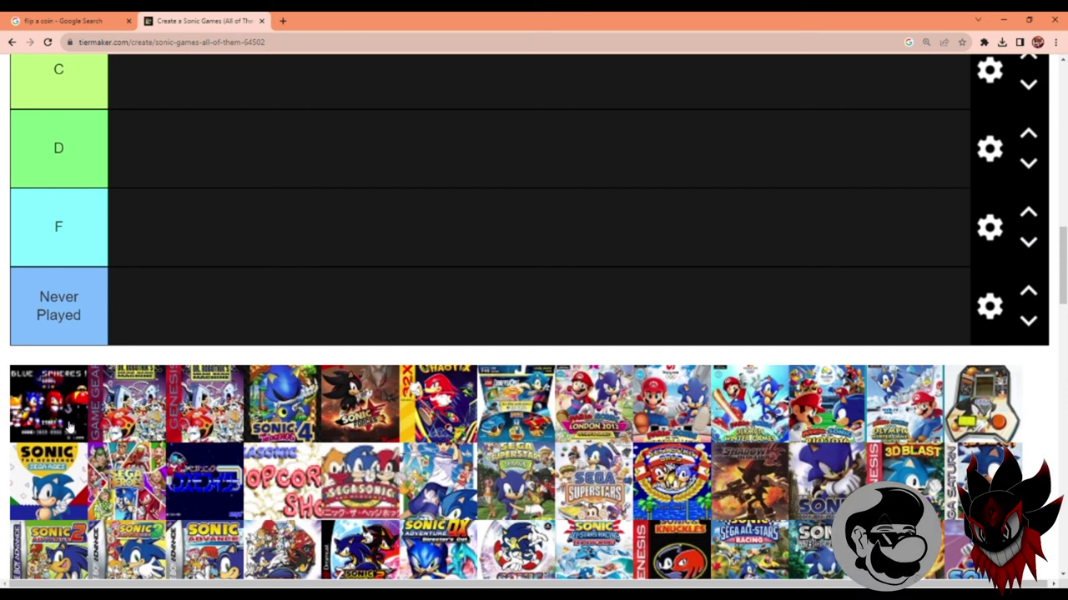
scroll(631, 524, down, 1)
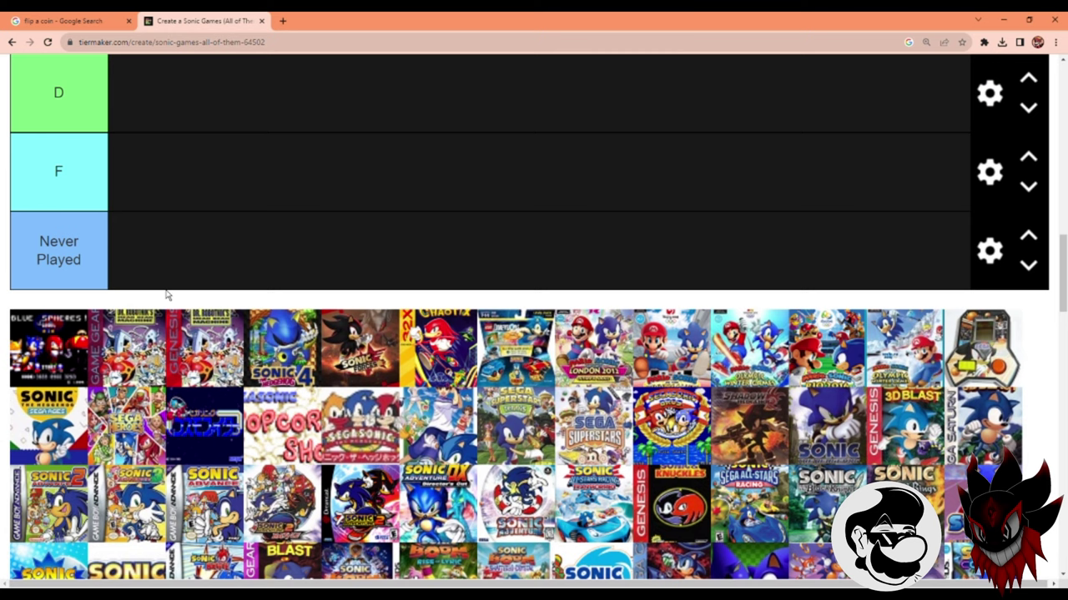
drag(76, 334, 180, 243)
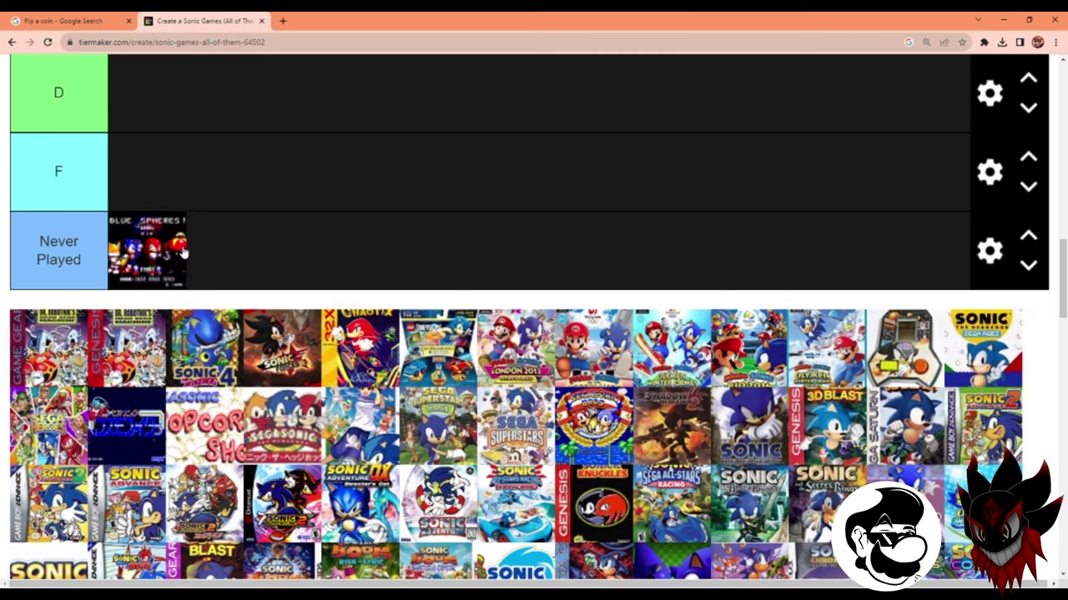
scroll(180, 244, up, 1)
scroll(36, 473, up, 1)
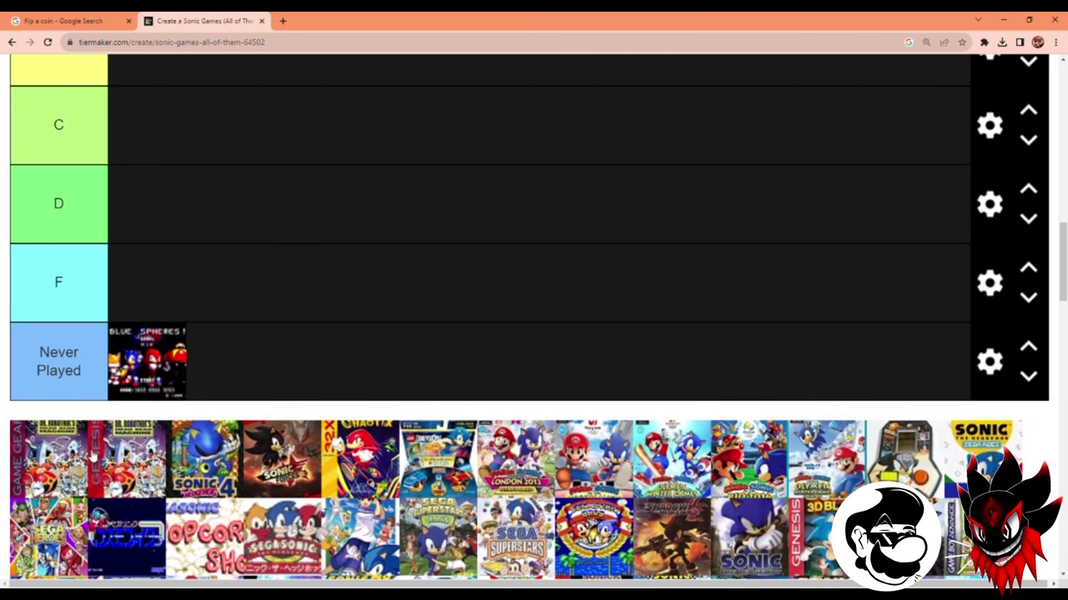